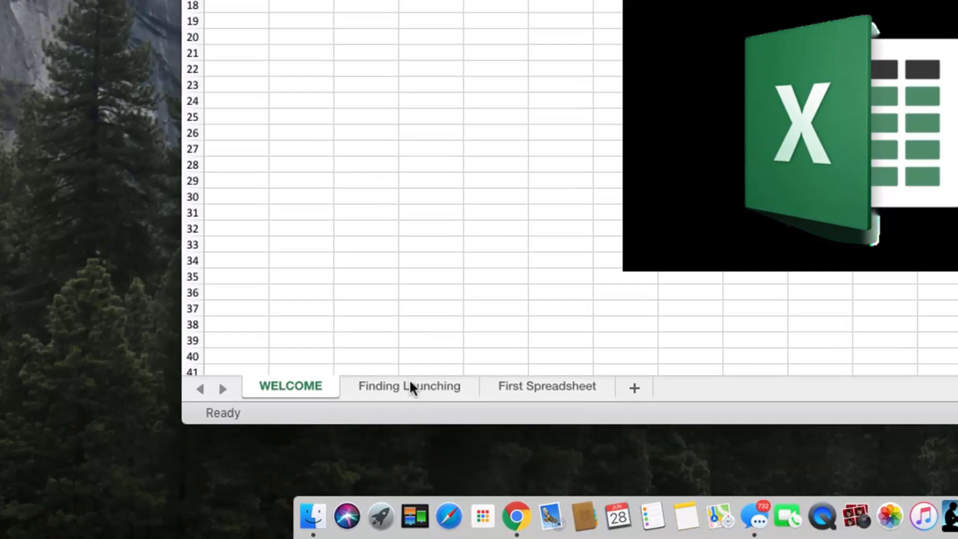
From the Finding Launching sheet, save the workbook to the Desktop as Book2 in Excel Workbook (.xlsx) format and close it
left_click(410, 387)
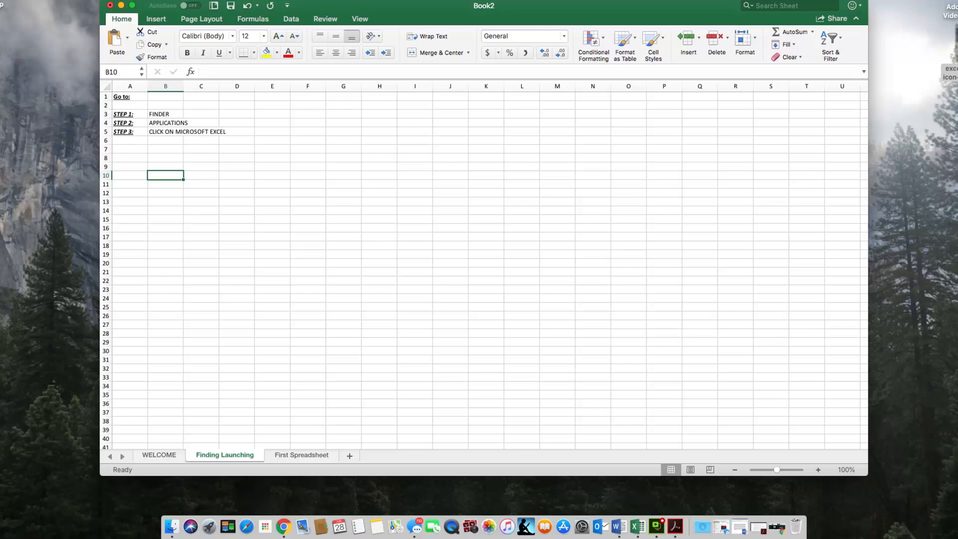
left_click(24, 0)
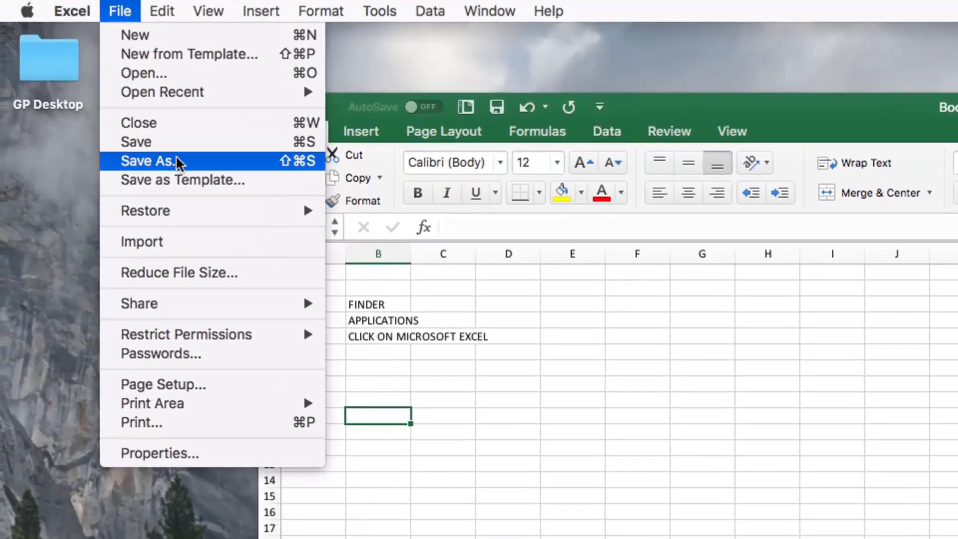
left_click(137, 118)
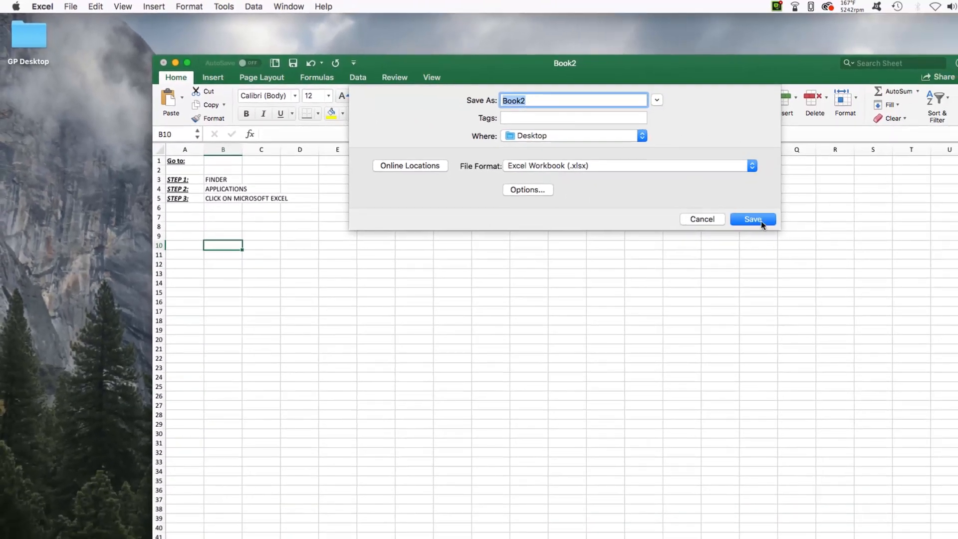
left_click(754, 220)
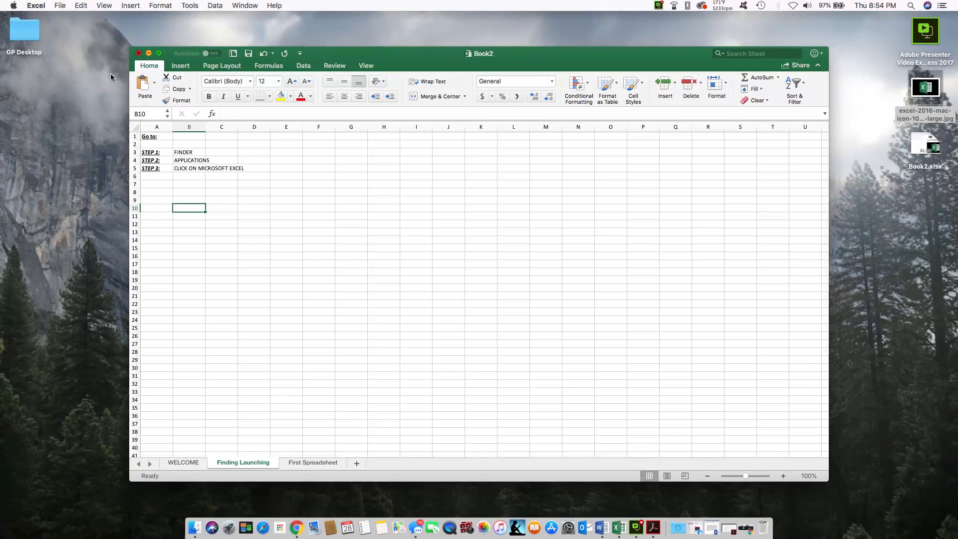
left_click(138, 53)
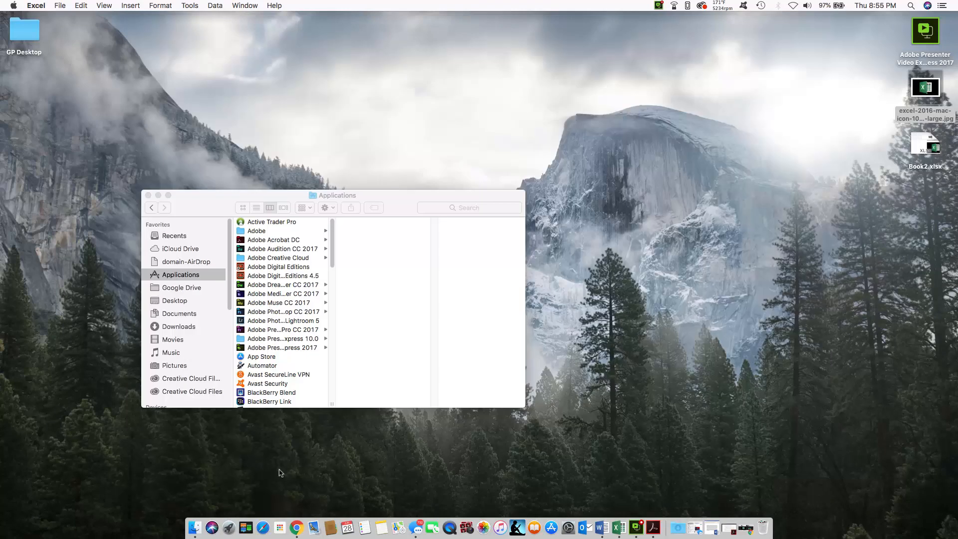
Launch Microsoft Excel from the Applications folder in Finder and create a blank workbook
left_click(157, 195)
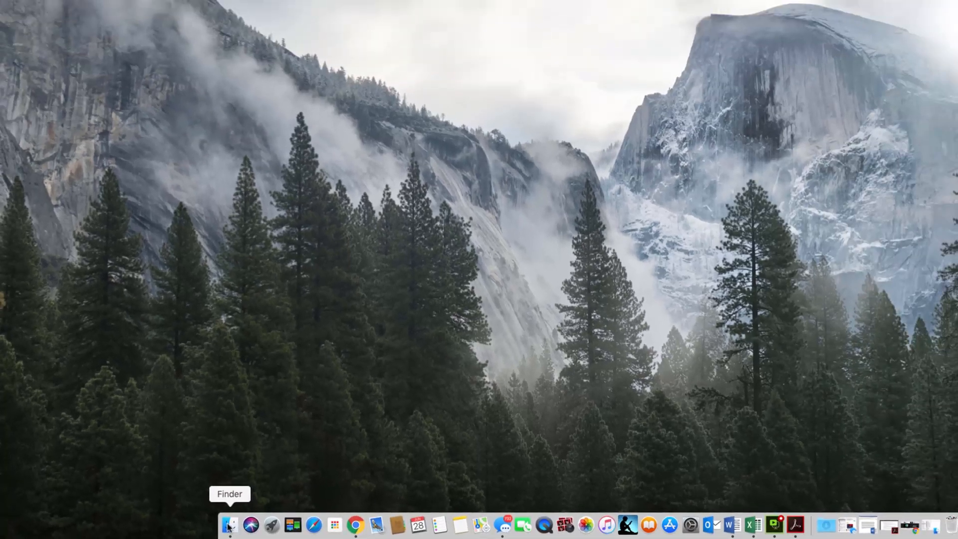
left_click(228, 525)
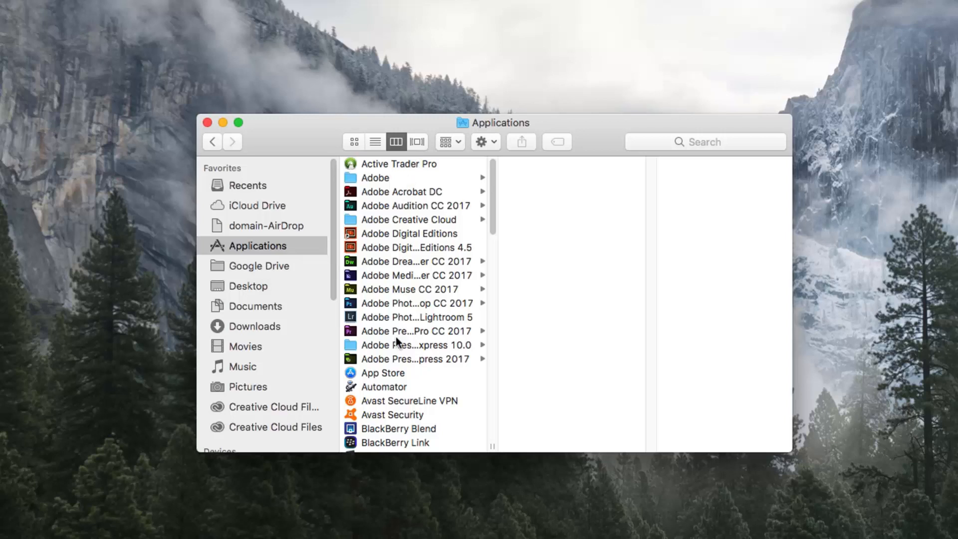
scroll(396, 337, "down", 1)
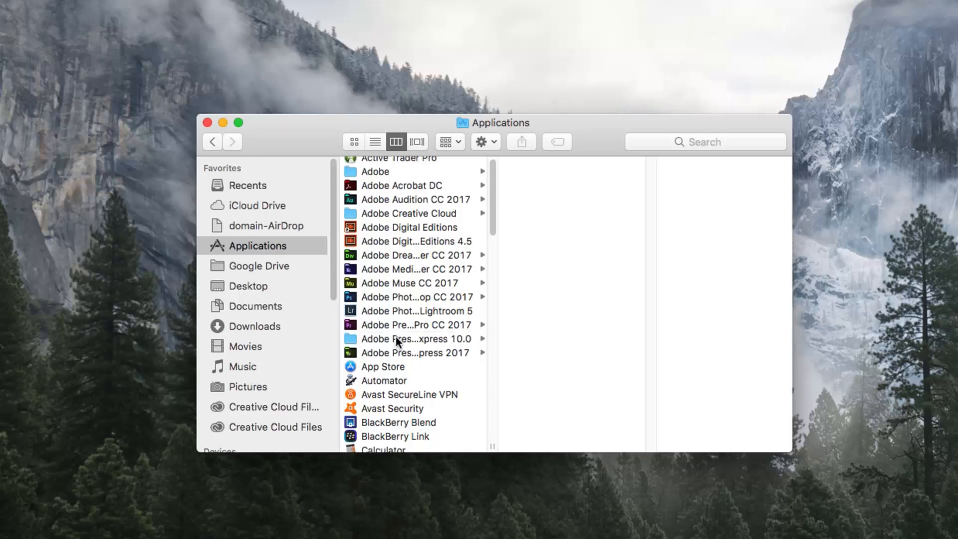
scroll(396, 336, "down", 2)
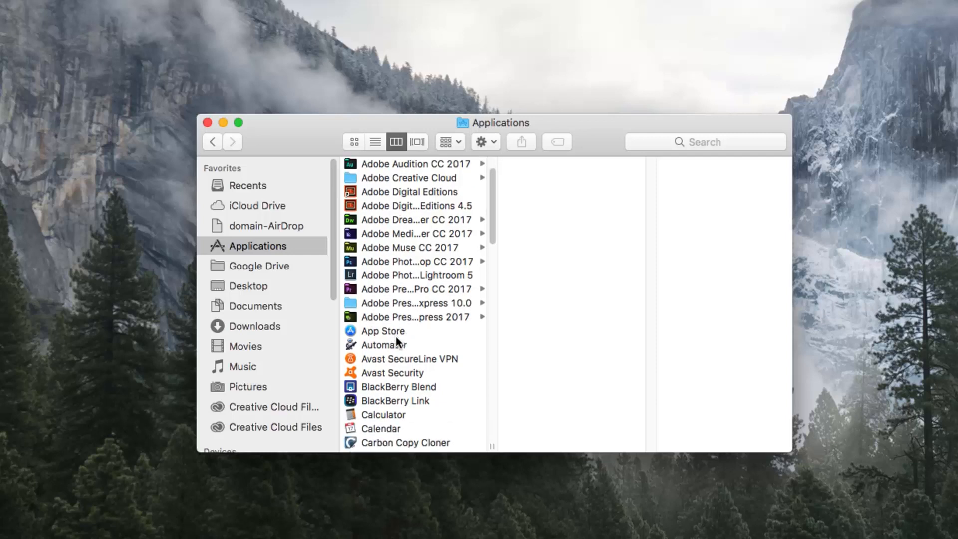
scroll(405, 301, "down", 6)
scroll(405, 298, "down", 6)
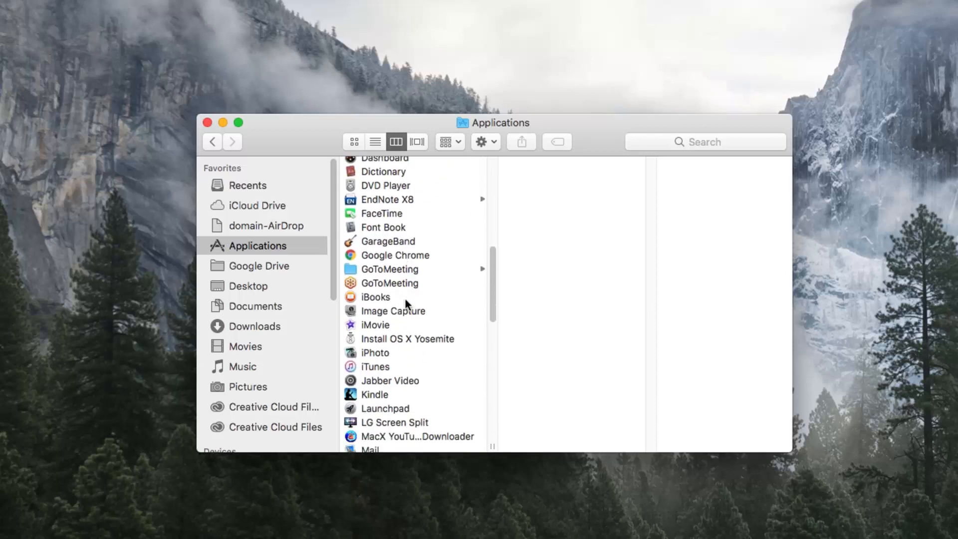
scroll(405, 299, "down", 2)
scroll(405, 304, "down", 6)
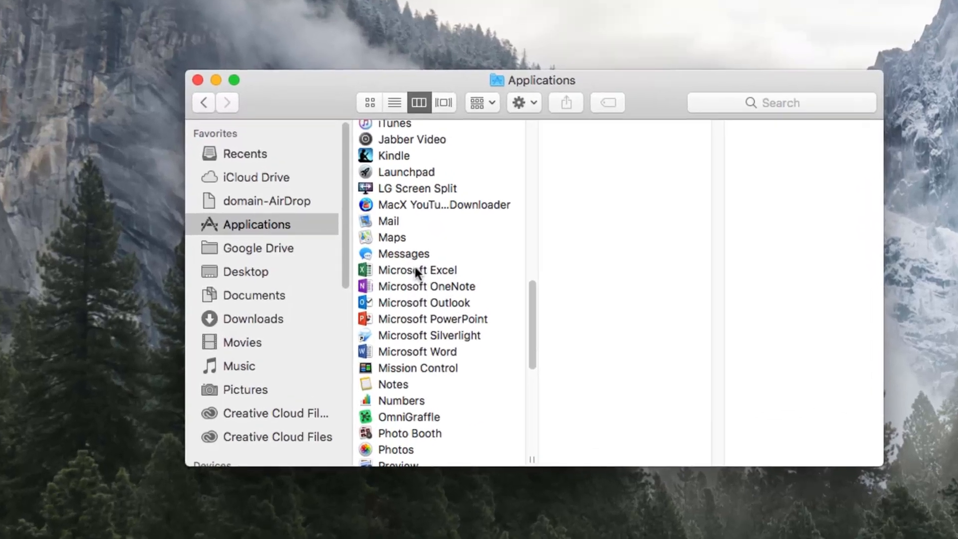
left_click(399, 280)
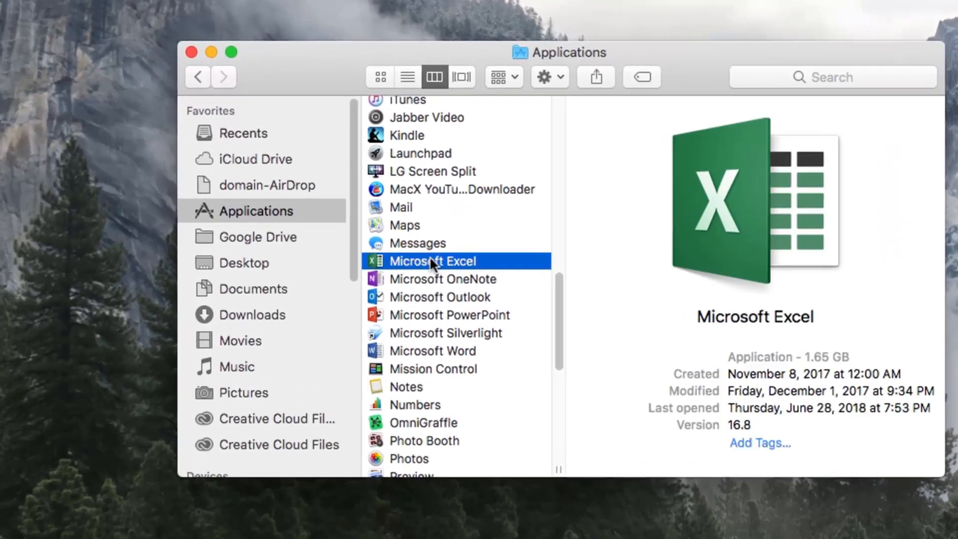
double_click(429, 261)
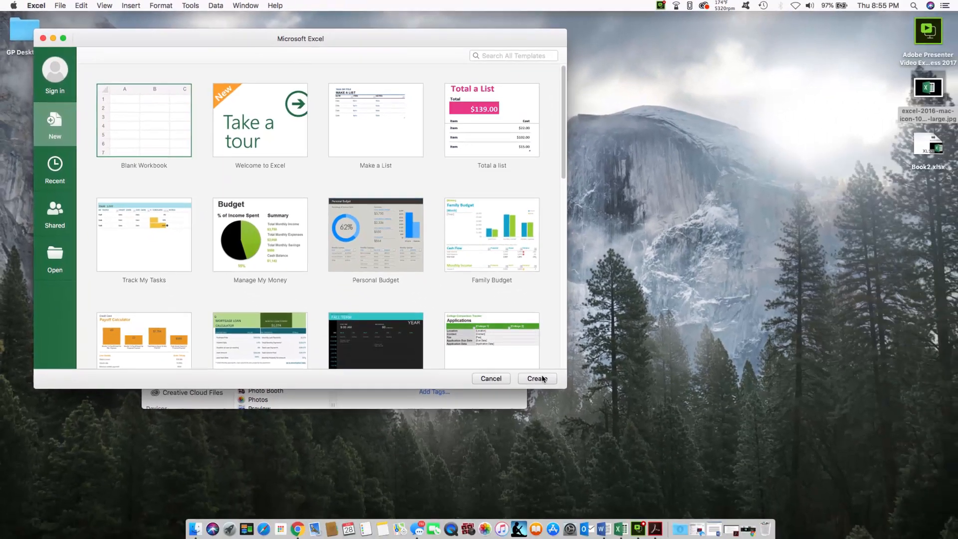
left_click(537, 380)
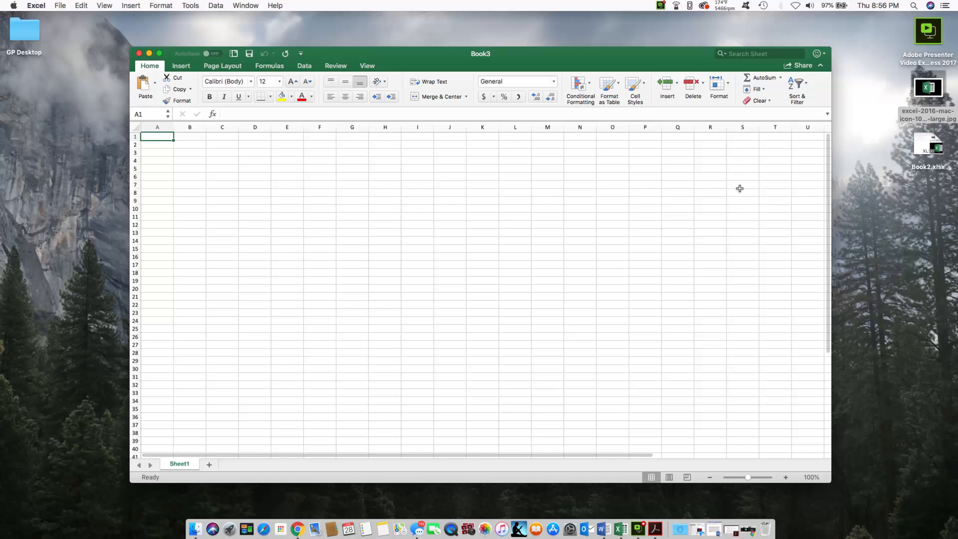
Open Book2.xlsx from the desktop on its First Spreadsheet sheet, and bring the blank Book3 workbook back to the front
left_click(923, 145)
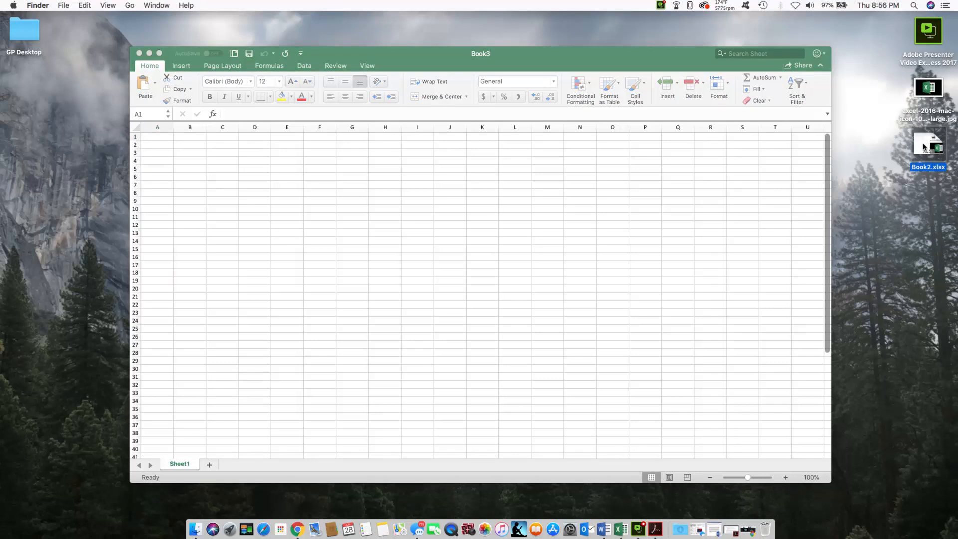
double_click(923, 142)
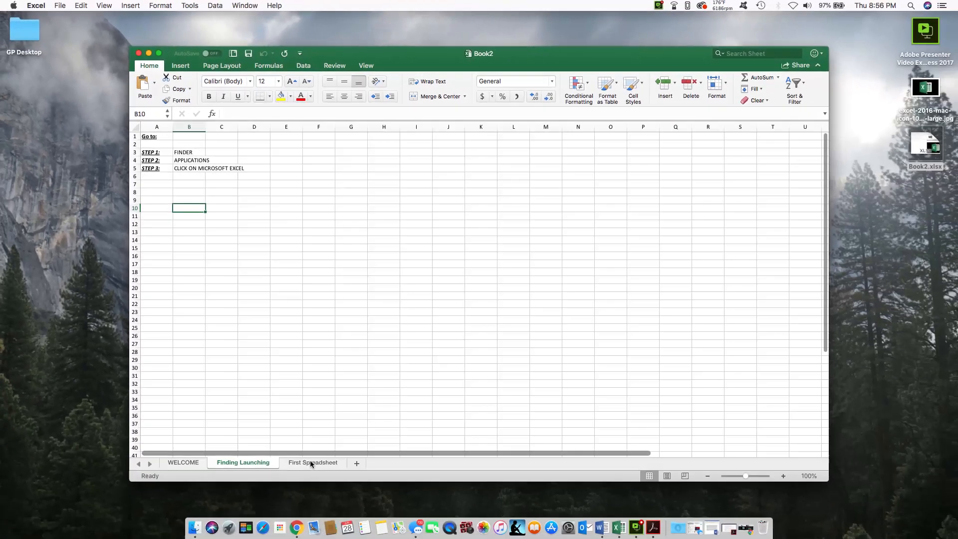
left_click(309, 462)
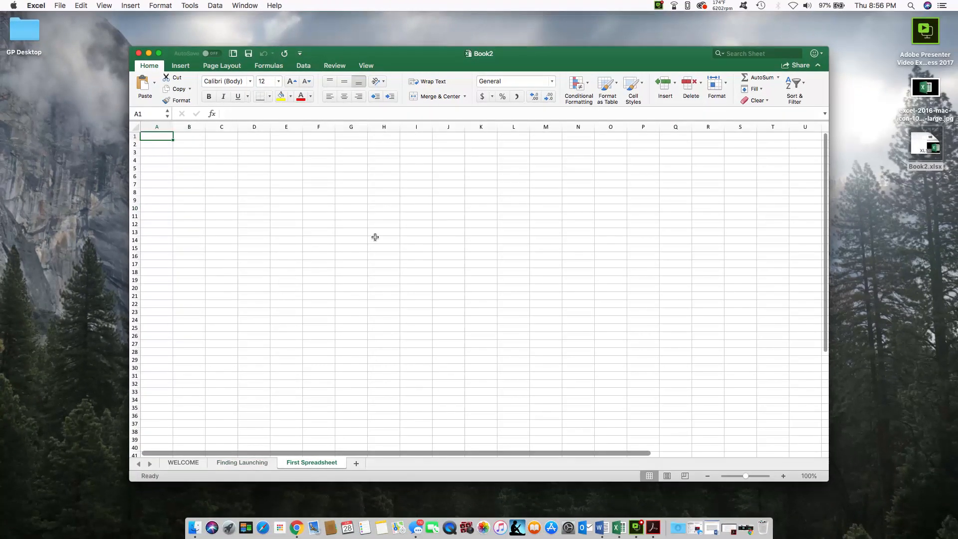
left_click_drag(420, 54, 476, 42)
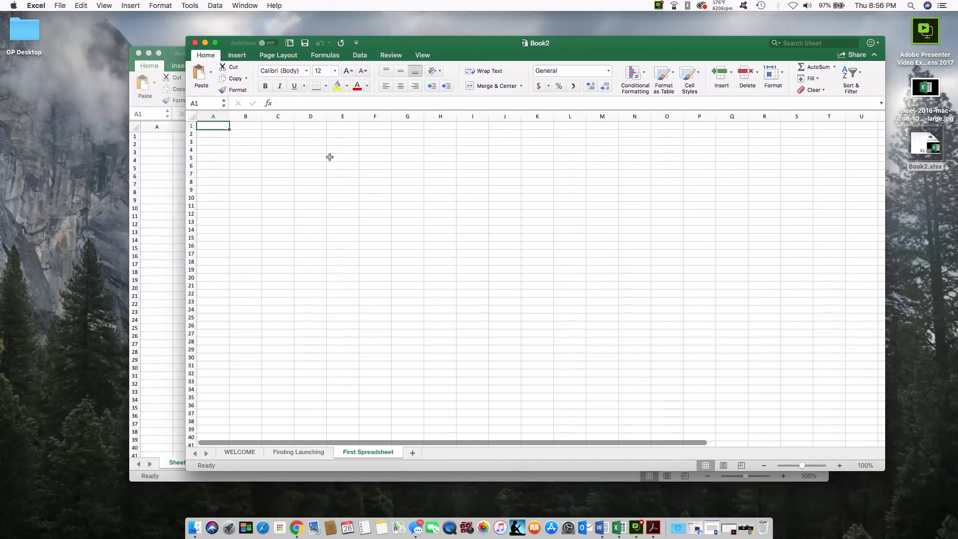
left_click(155, 191)
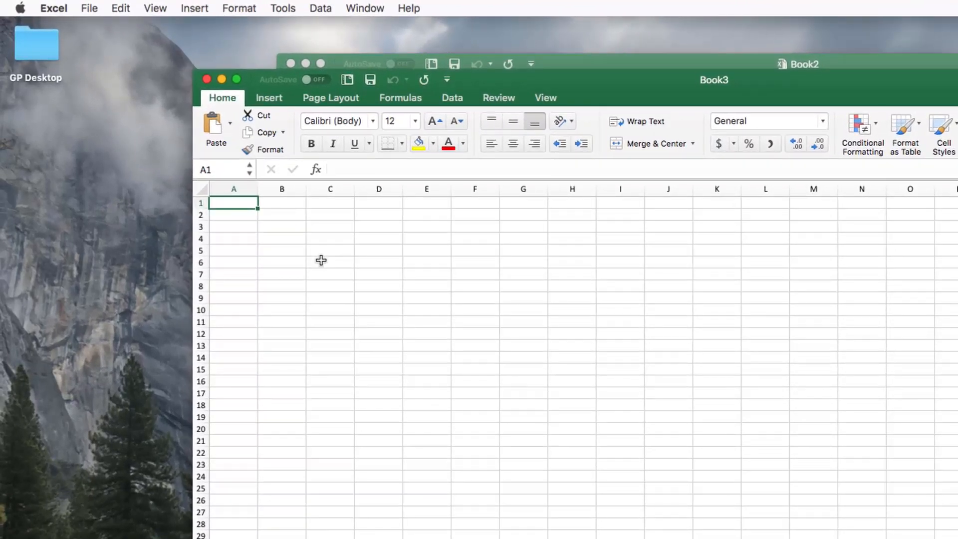
key("Down")
key("Up")
type("alsdjfalskdjf")
key("Return")
type("123")
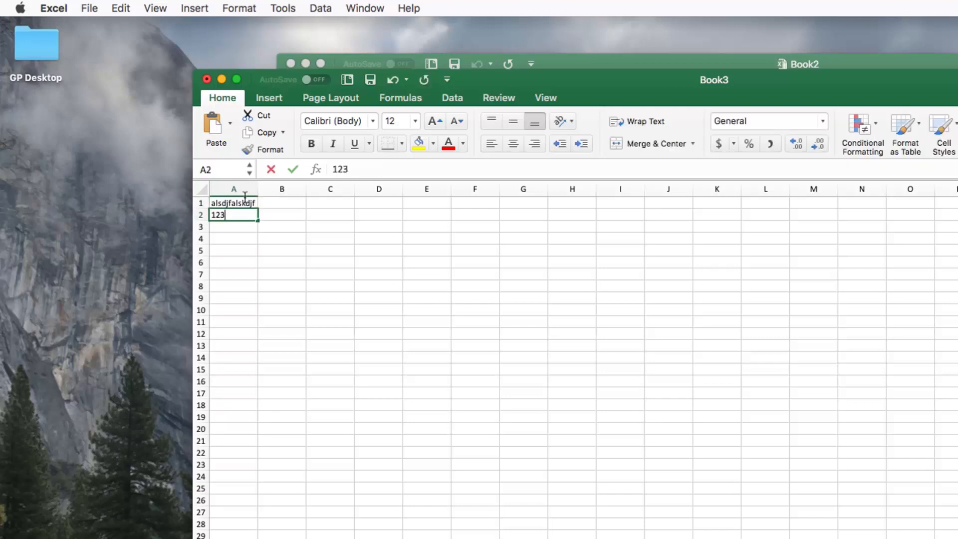
type("5654846")
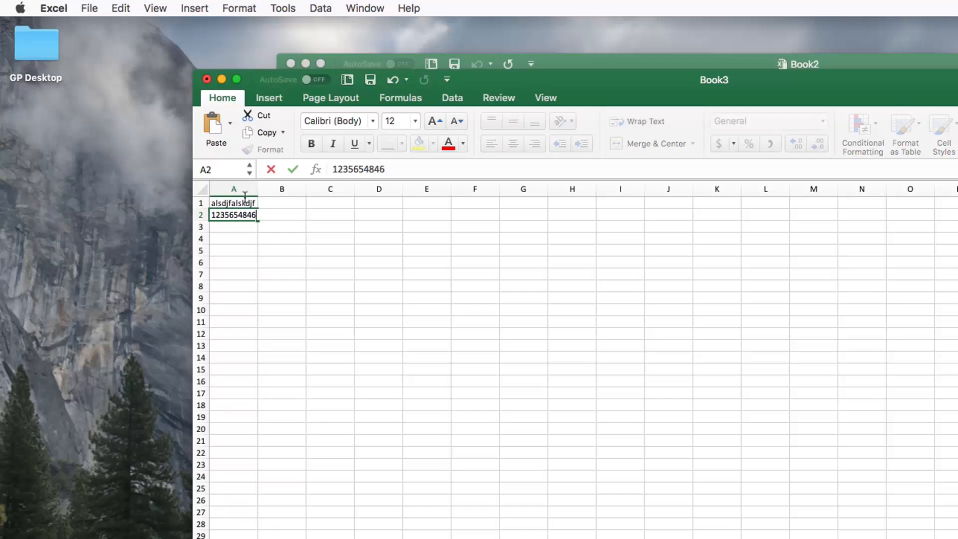
Clear the test number from cell A2 and the test text from cell A1
key("BackSpace")
key("BackSpace")
key("BackSpace")
key("BackSpace")
key("BackSpace")
key("BackSpace")
key("BackSpace")
key("BackSpace")
key("BackSpace")
key("BackSpace")
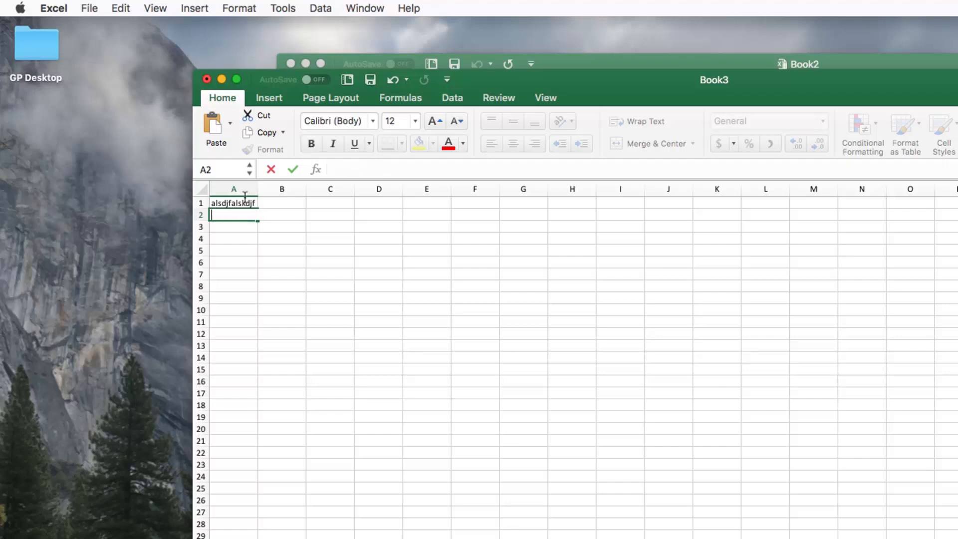
left_click(236, 192)
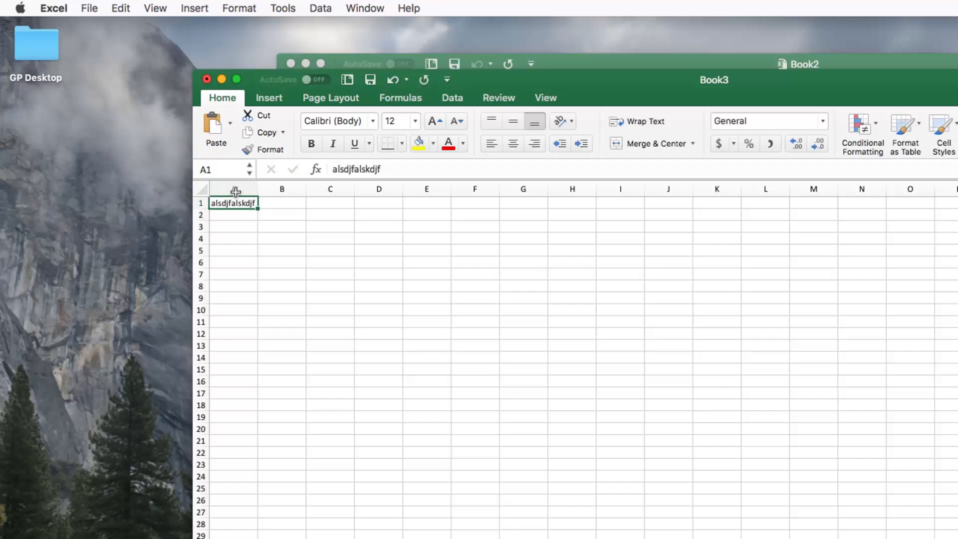
key("BackSpace")
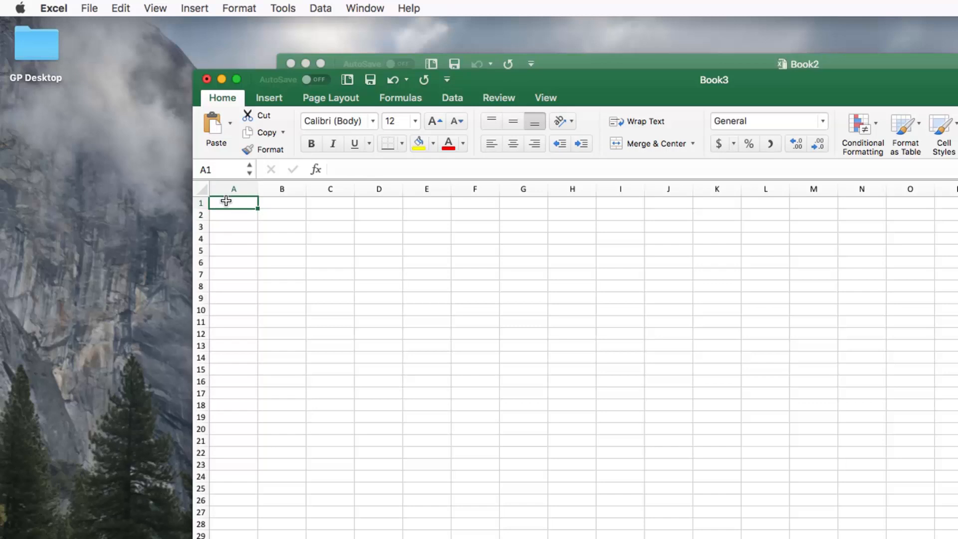
Enter the title GROCERY STORE LIST in cell A1 and leave row 2 blank
left_click(224, 214)
key("Up")
type("GROCER")
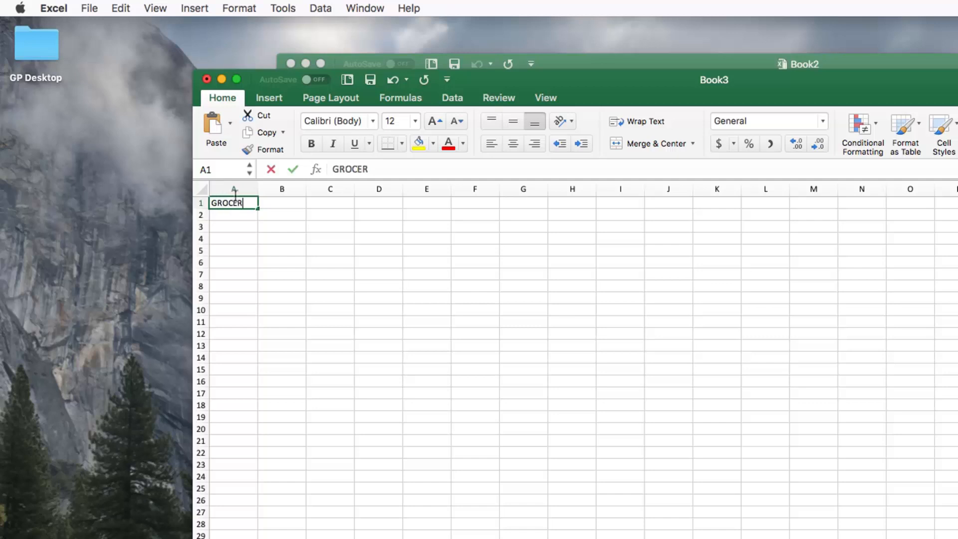
type("Y STORE LIST")
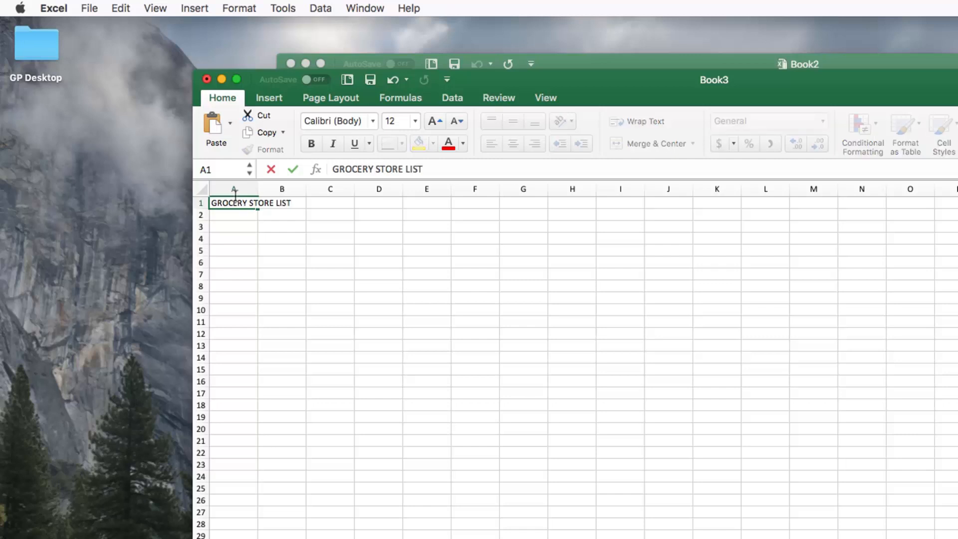
key("Return")
key("Return")
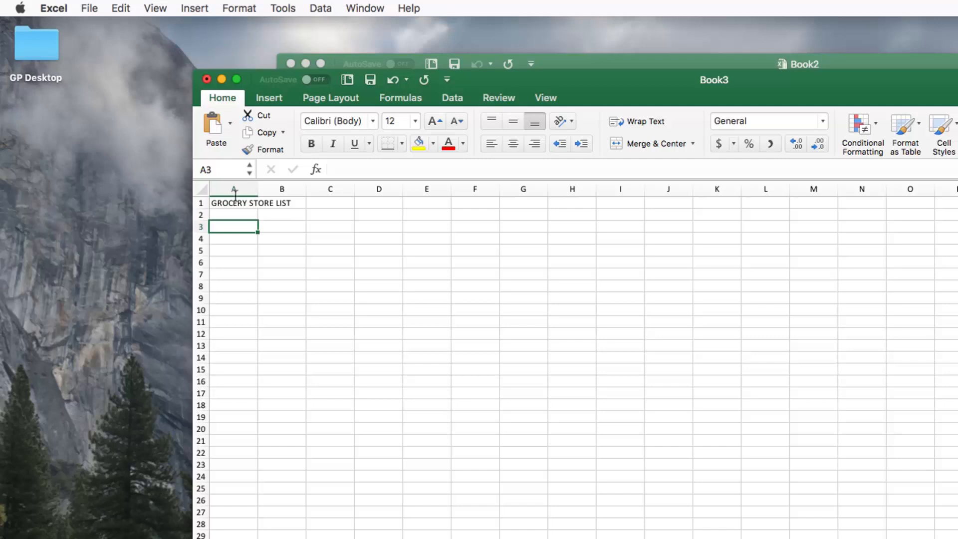
List Milk, Eggs, Cereal, Meat, Deli Products and Bakery in cells A3 to A8
type("Milk")
key("Return")
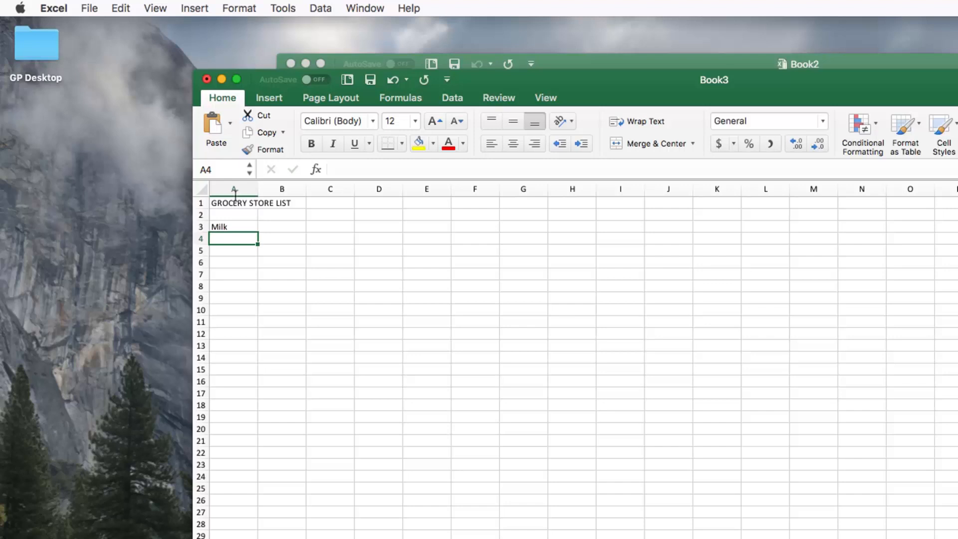
type("Eggs")
key("Return")
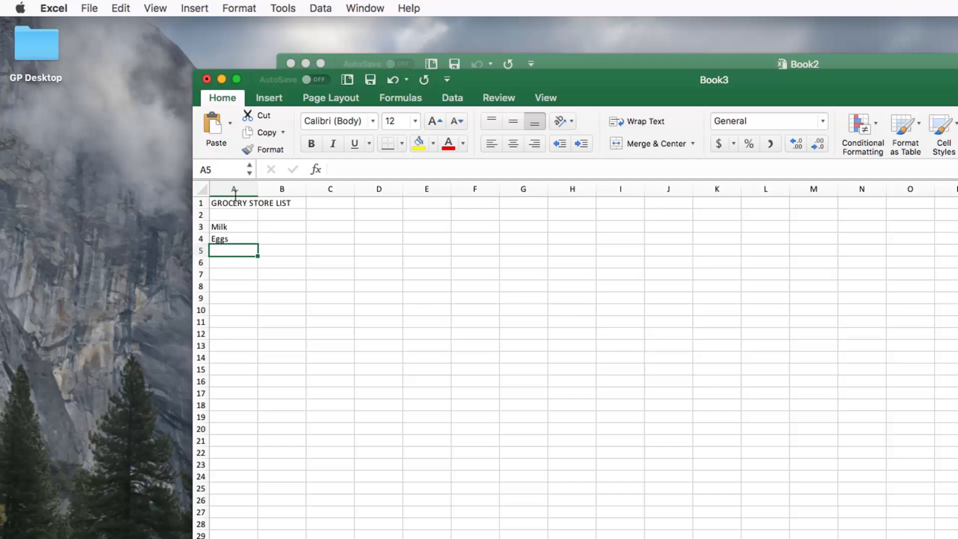
type("Cereal")
key("Return")
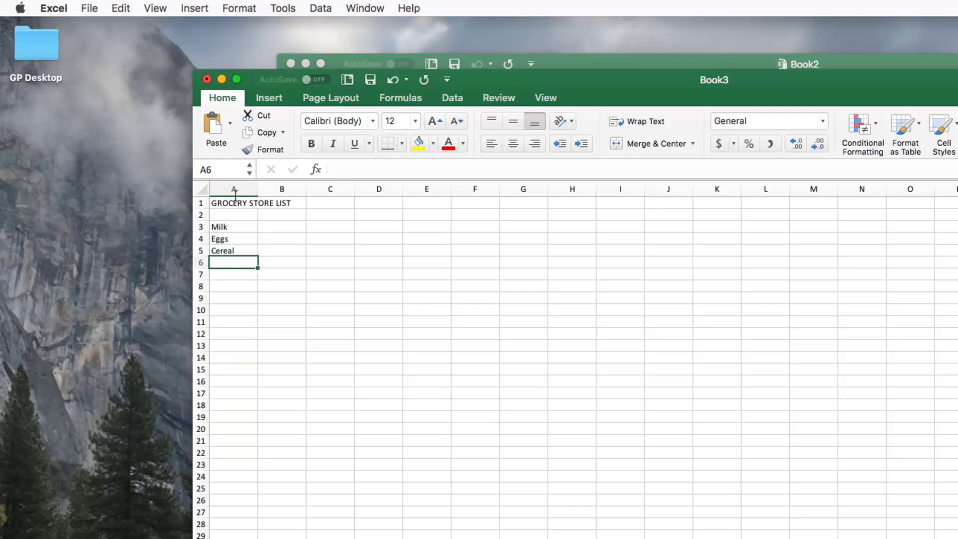
type("Meat")
key("Return")
type("Deli")
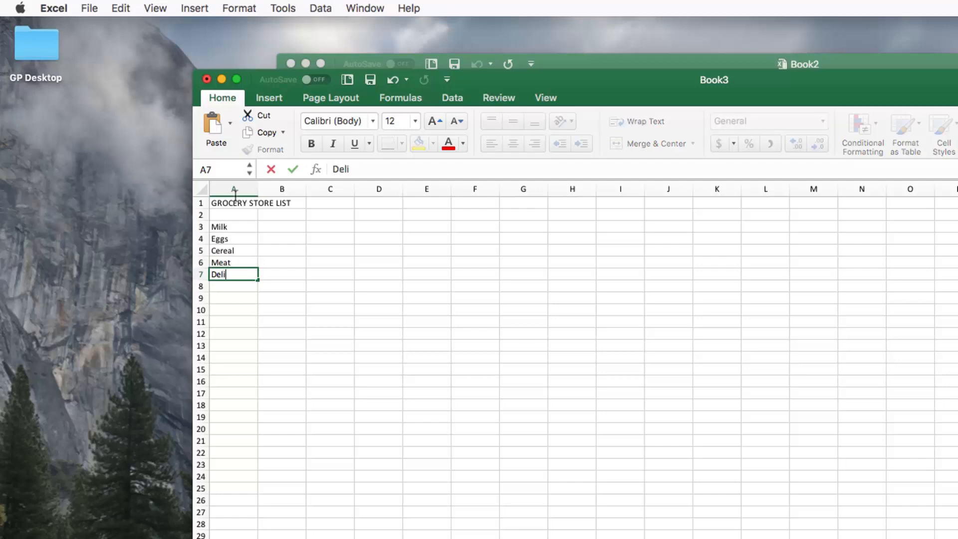
type(" Products")
key("Return")
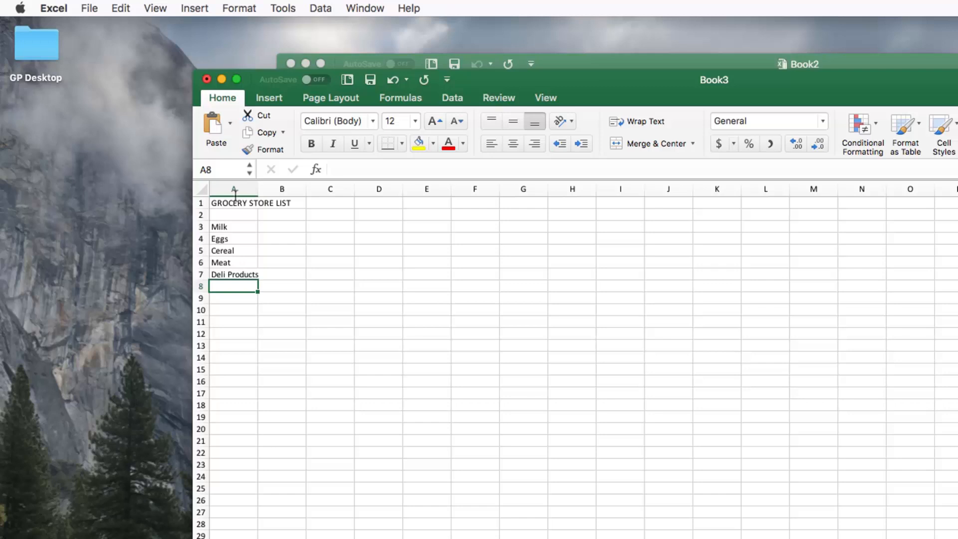
type("Bakery")
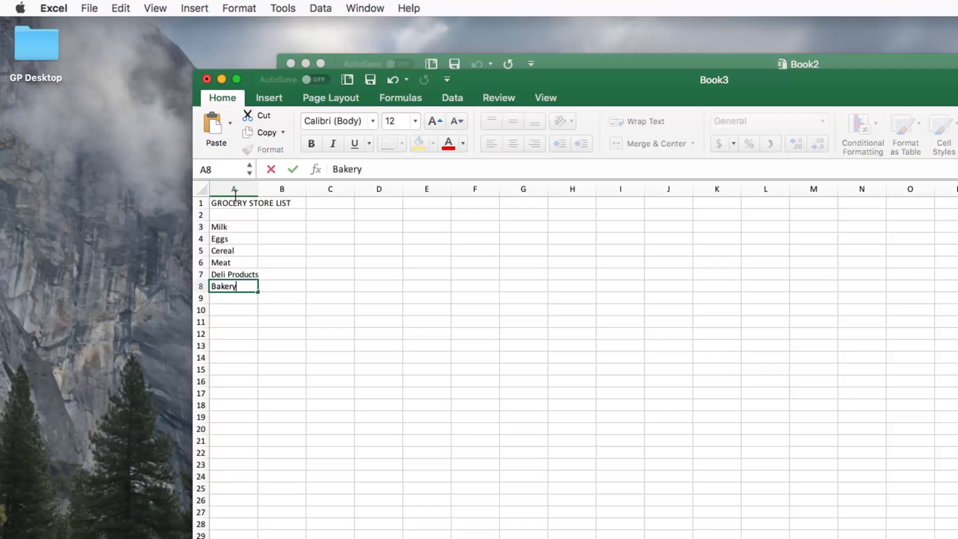
key("Return")
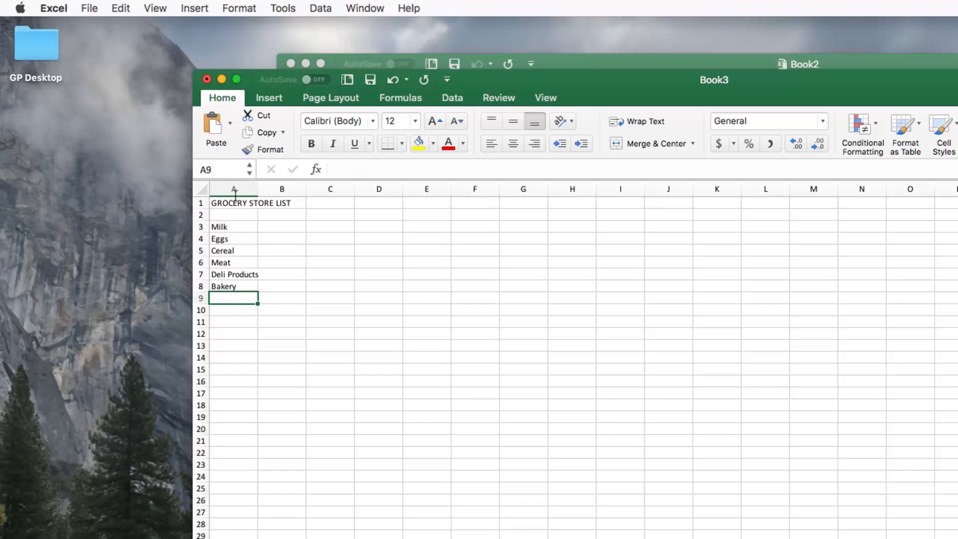
Go through the grocery items in cells A3 to A8 one by one and return to Milk to review the list
left_click(228, 221)
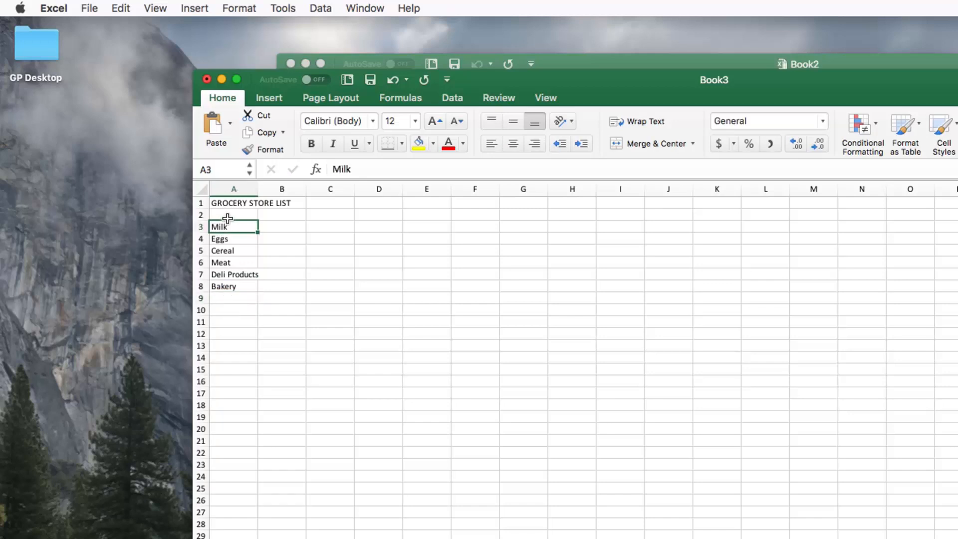
key("Down")
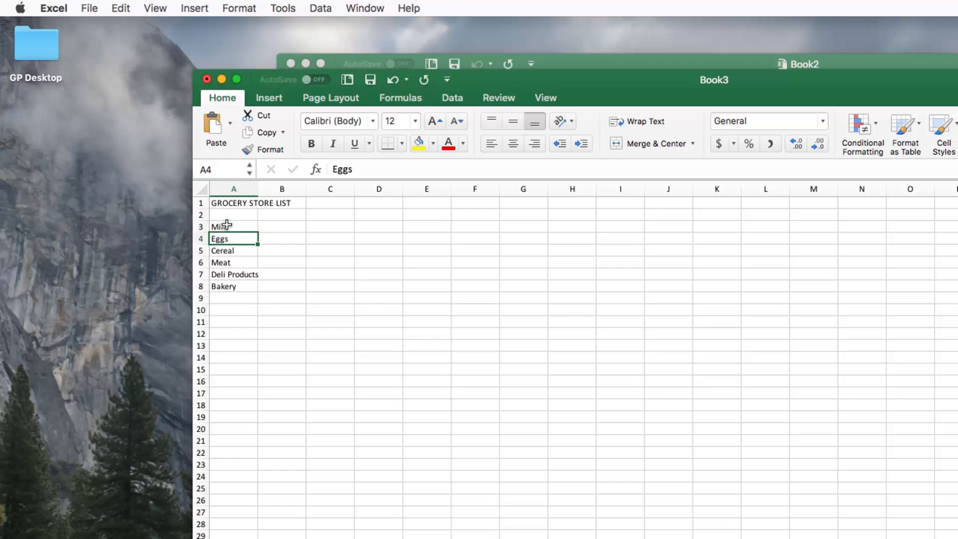
key("Down")
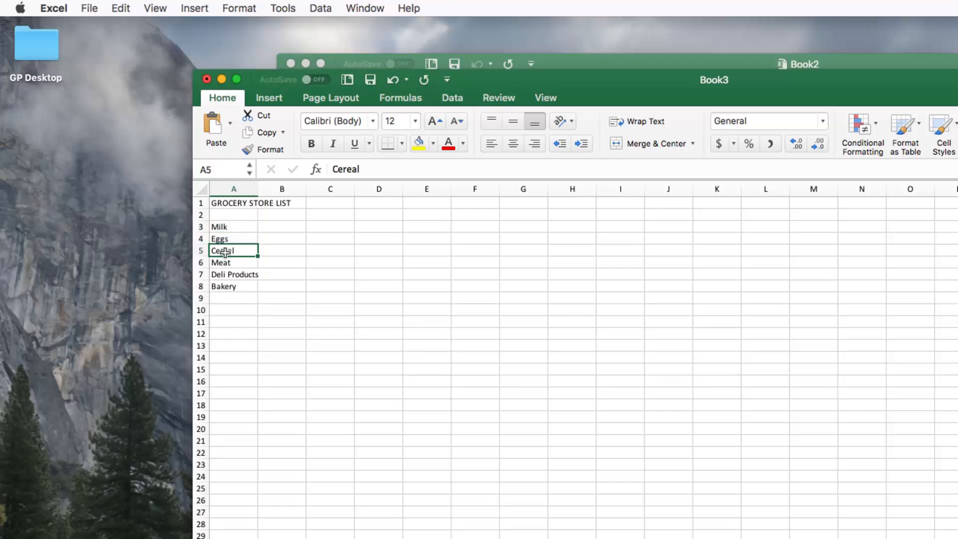
key("Down")
key("Down")
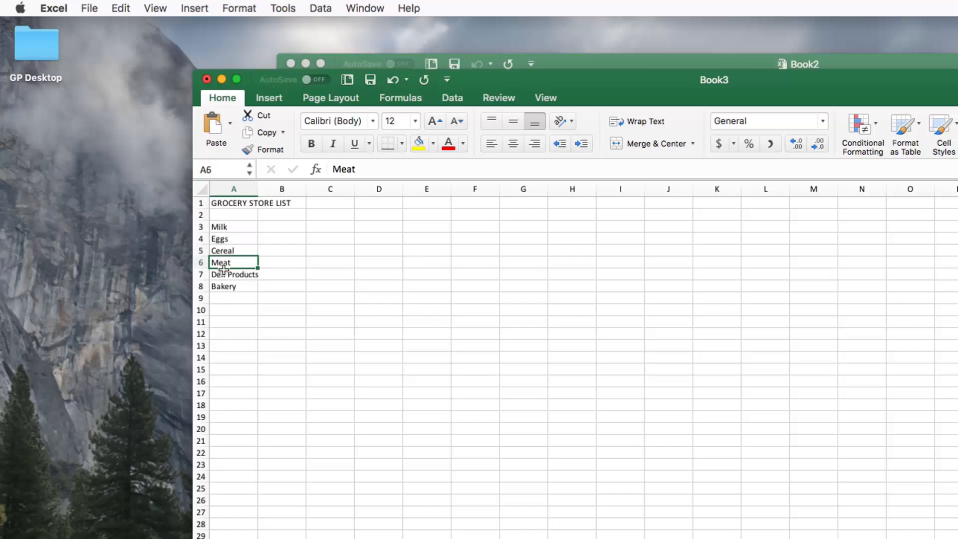
key("Down")
key("Down")
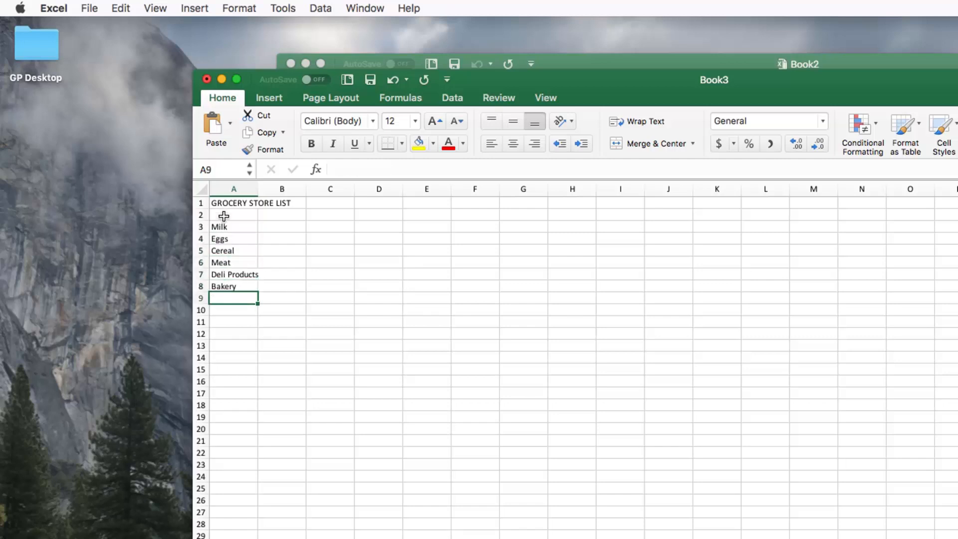
key("Up")
key("Up")
key("Up")
key("Up")
key("Up")
key("Up")
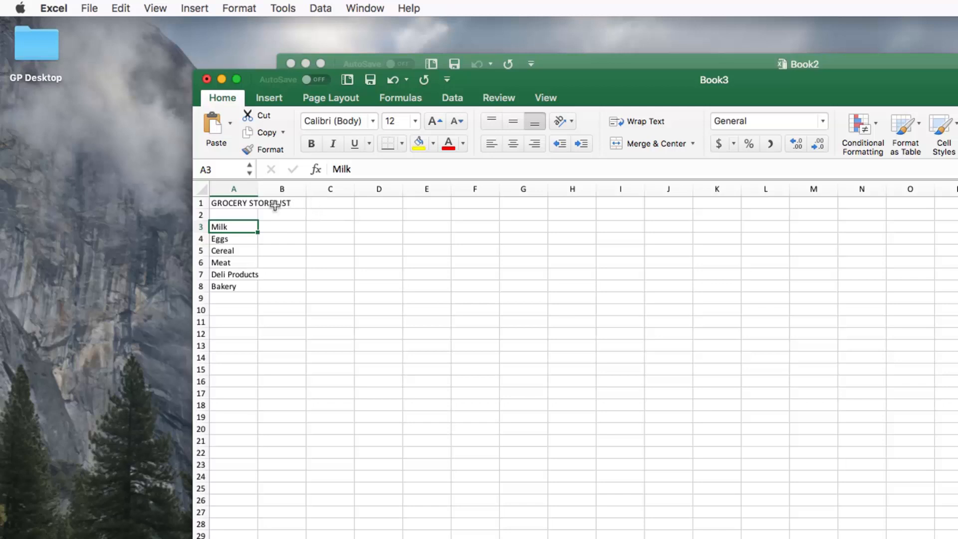
Enter the column headers Items in cell A2 and Budget in cell B2, and widen column A slightly to fit Deli Products
left_click(311, 210)
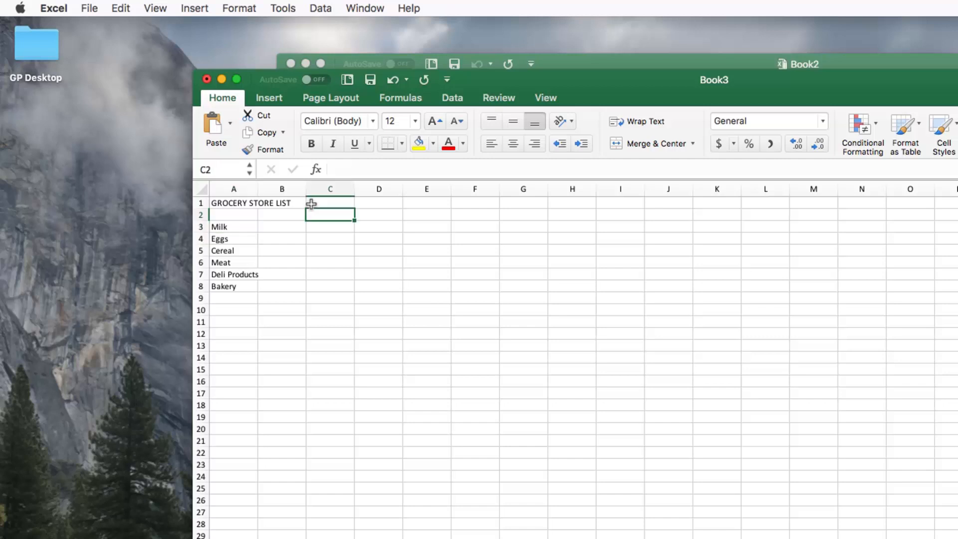
left_click(217, 204)
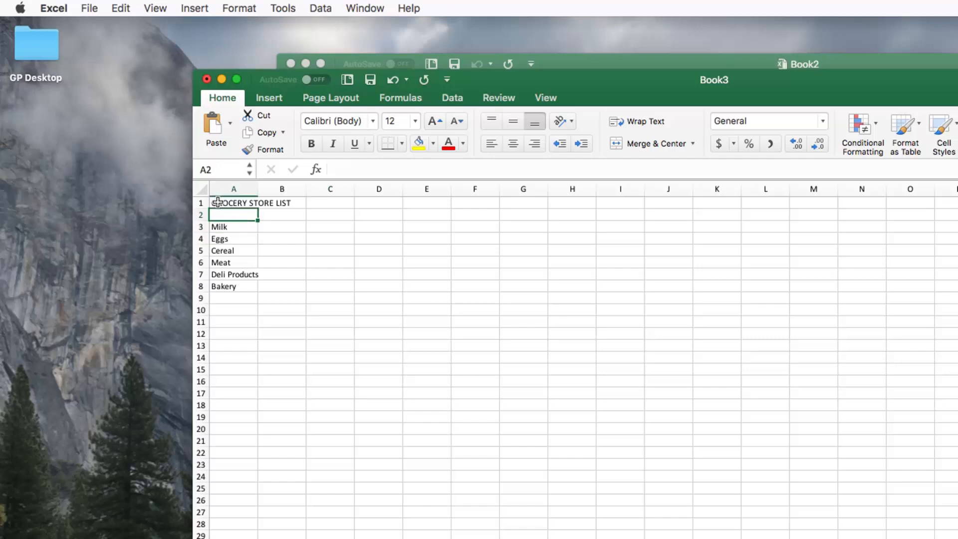
type("Items")
key("Return")
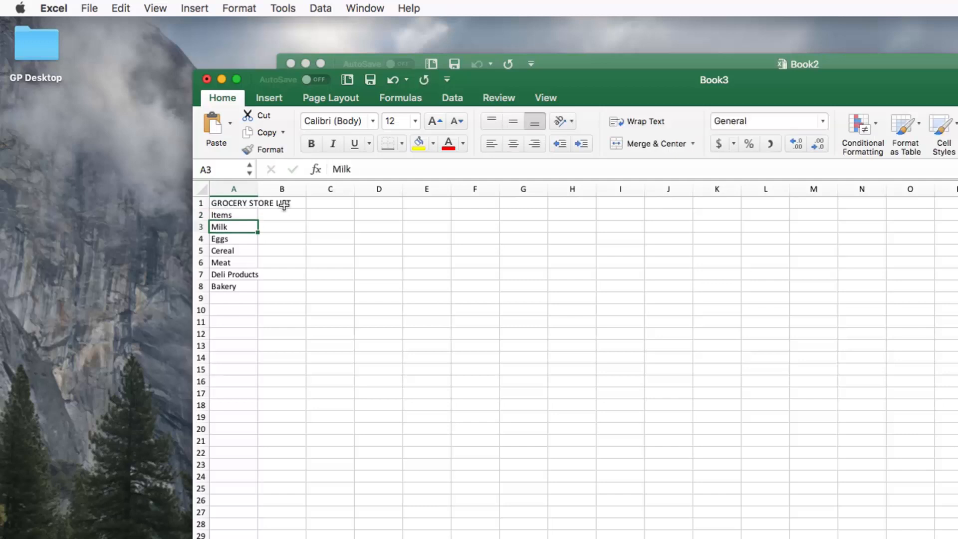
left_click(276, 211)
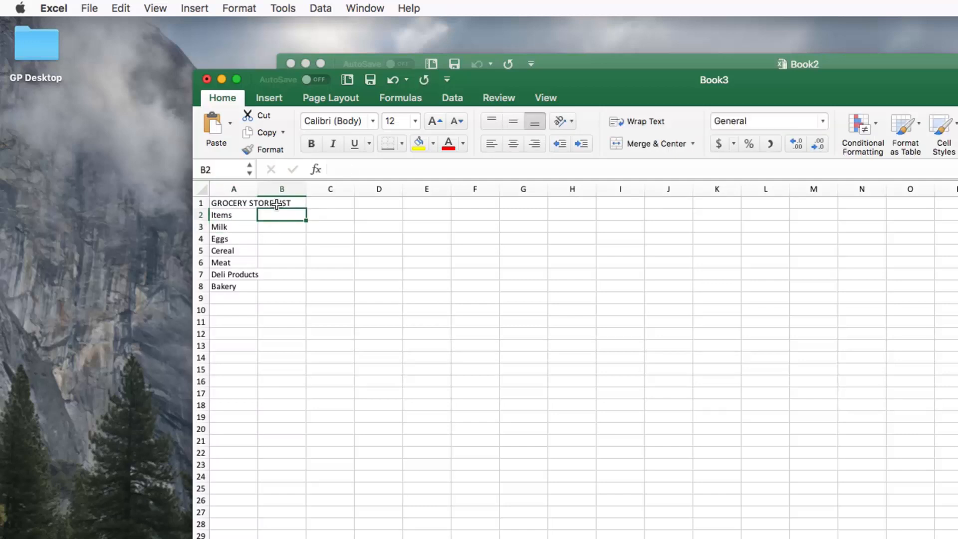
type("Budget")
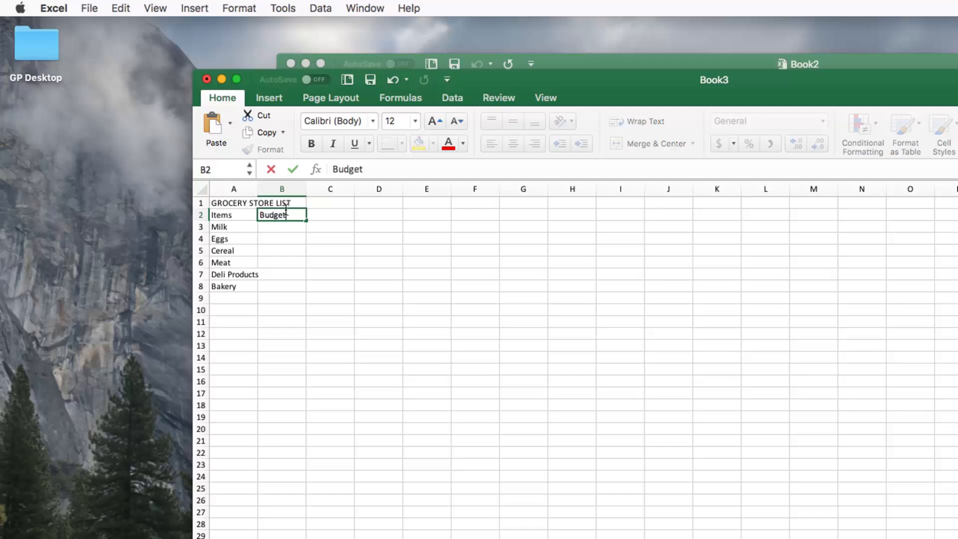
key("Return")
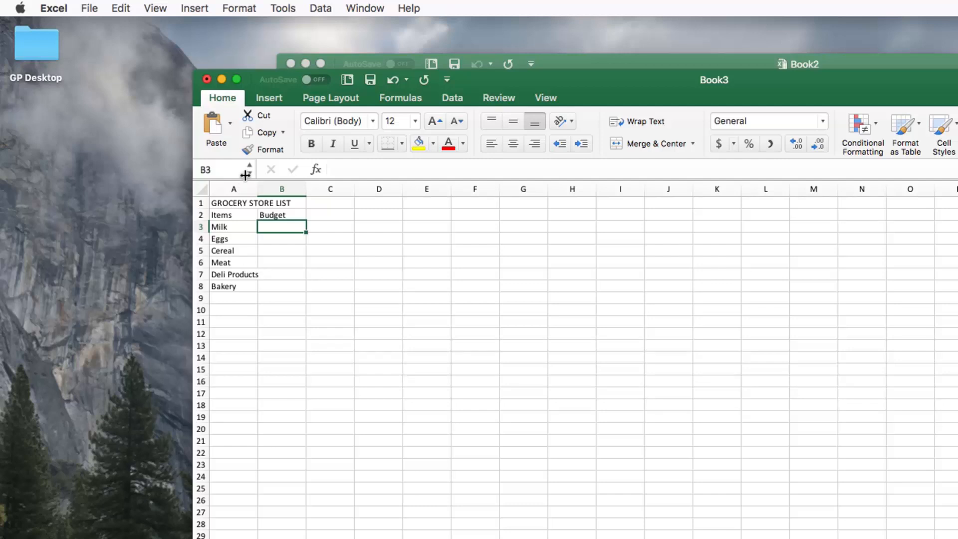
left_click_drag(245, 175, 250, 176)
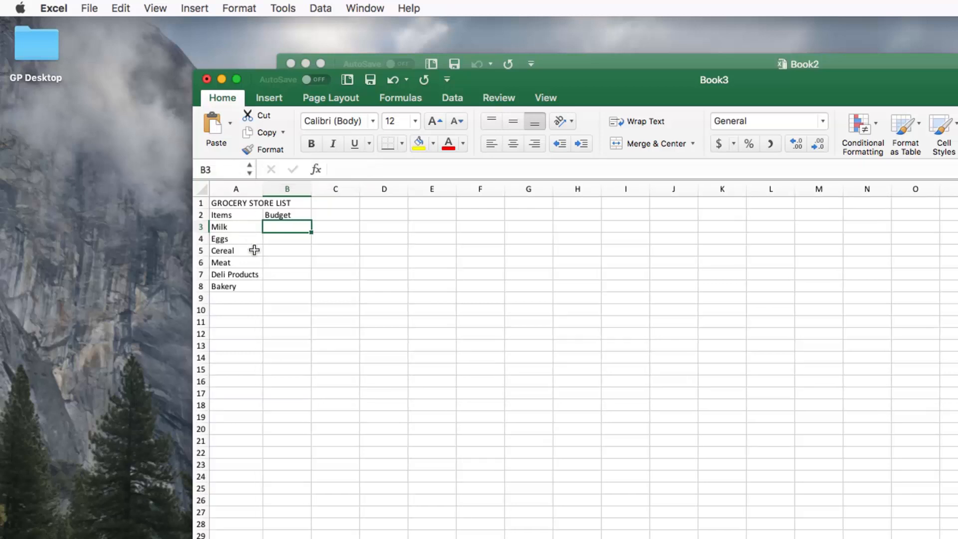
Examine how the sheet is organised into lettered columns and numbered rows by selecting several whole columns and rows 1 to 4
left_click(231, 186)
left_click(325, 181)
left_click(372, 180)
left_click(201, 203)
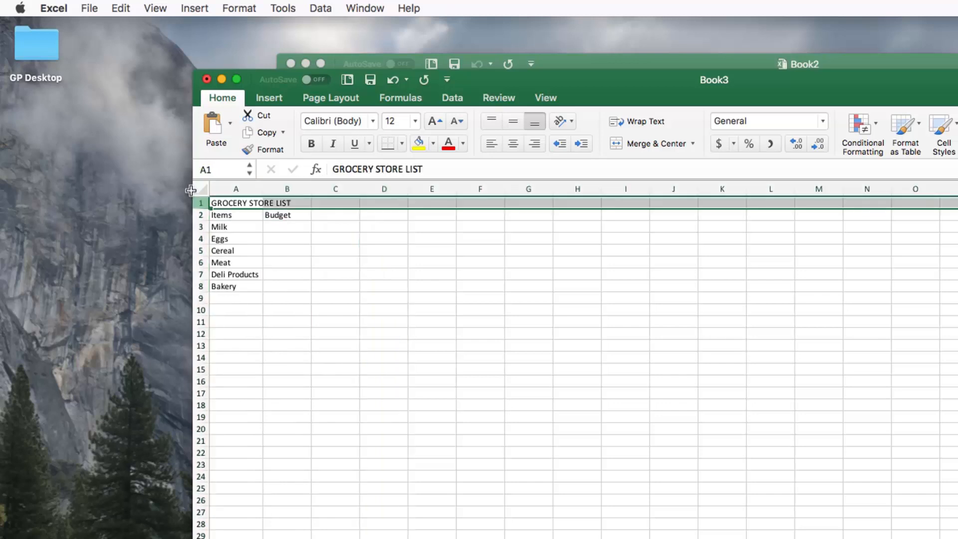
left_click(201, 214)
left_click(197, 226)
left_click(189, 225)
left_click(199, 238)
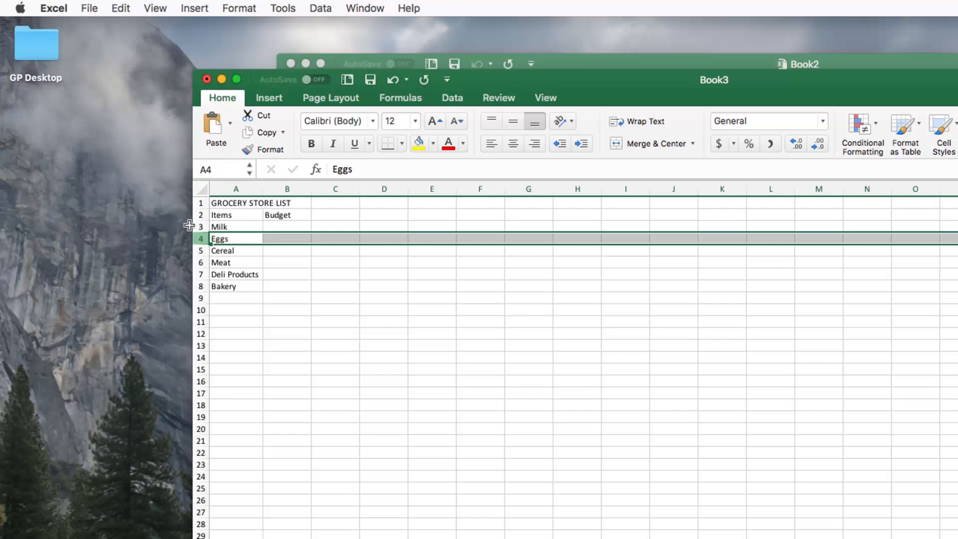
left_click(270, 304)
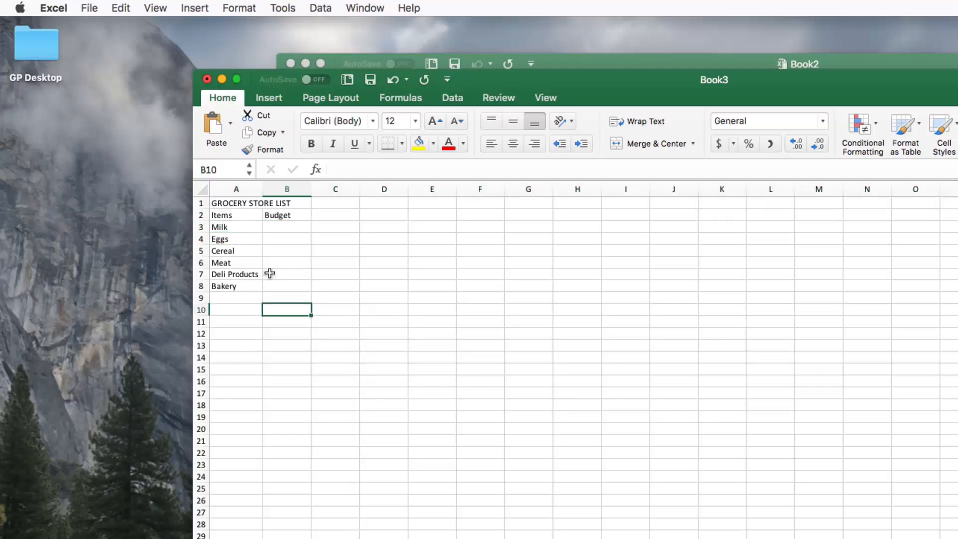
Examine how column B and row 1 intersect at cell B1, and check that cell's reference
left_click(280, 182)
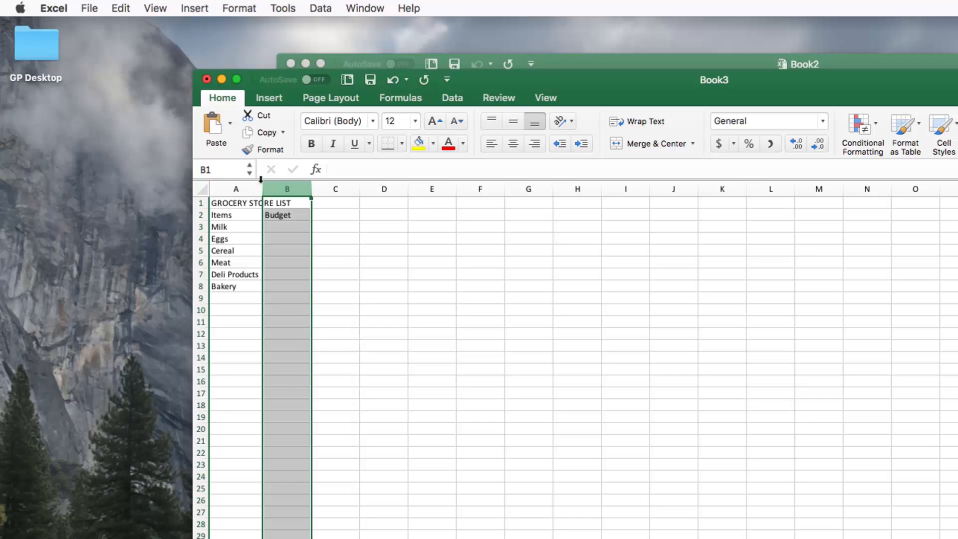
left_click(200, 202)
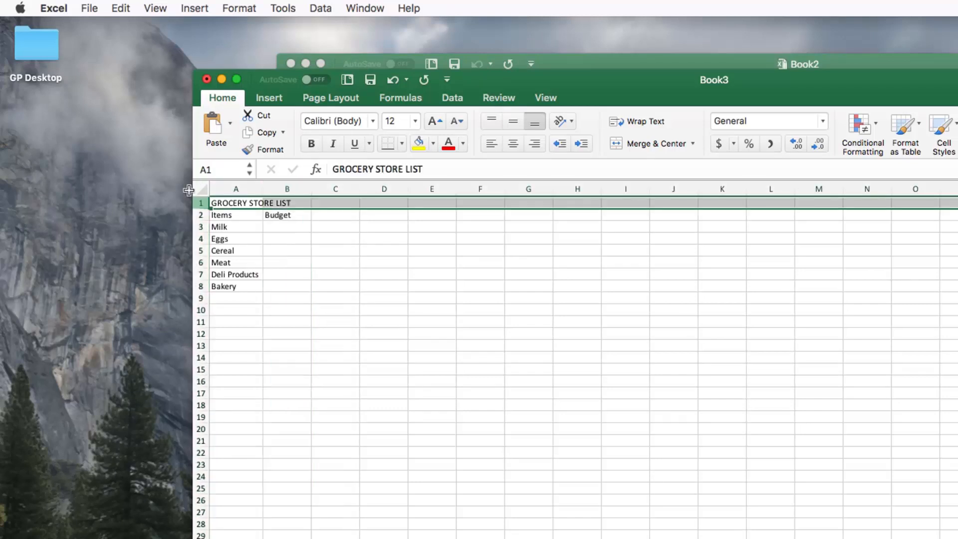
left_click(276, 188)
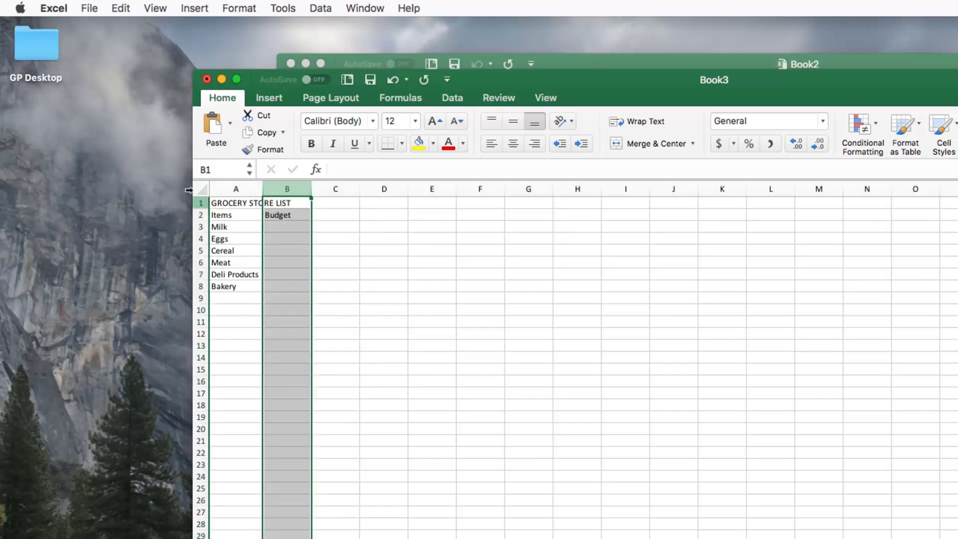
left_click(198, 202)
left_click(268, 183)
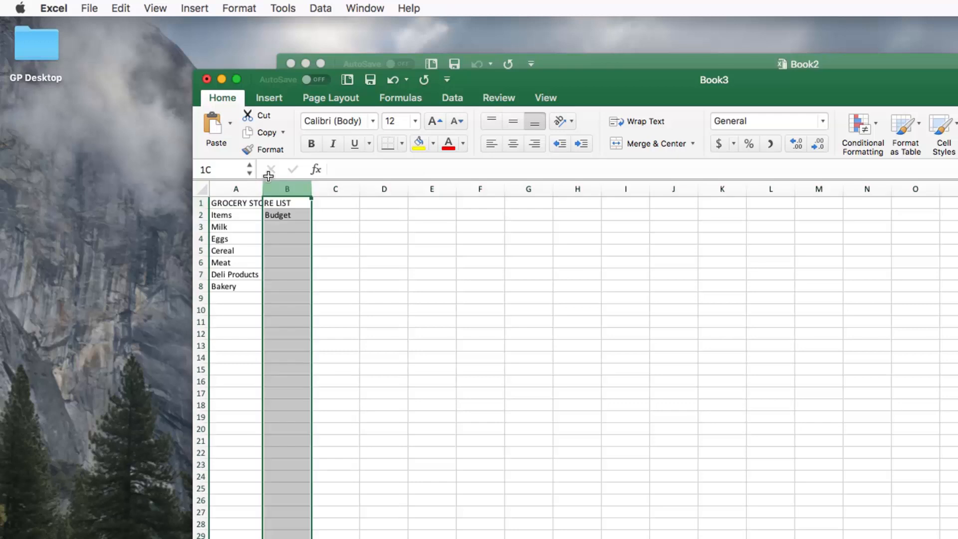
left_click(199, 203)
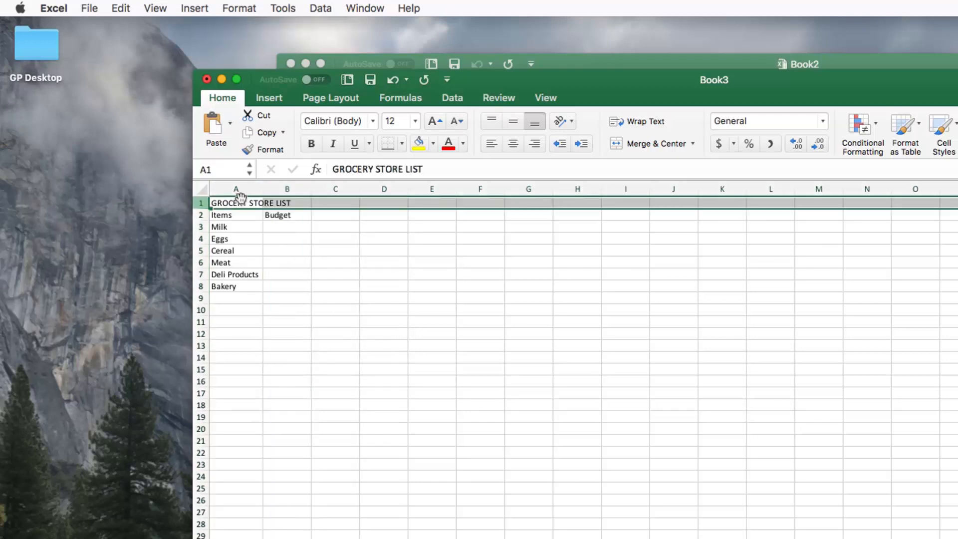
left_click(274, 200)
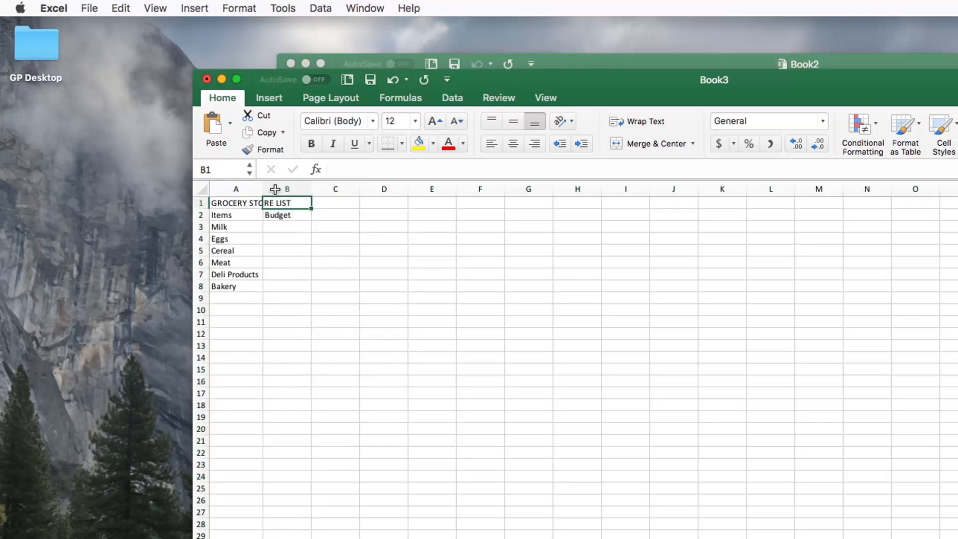
left_click(207, 165)
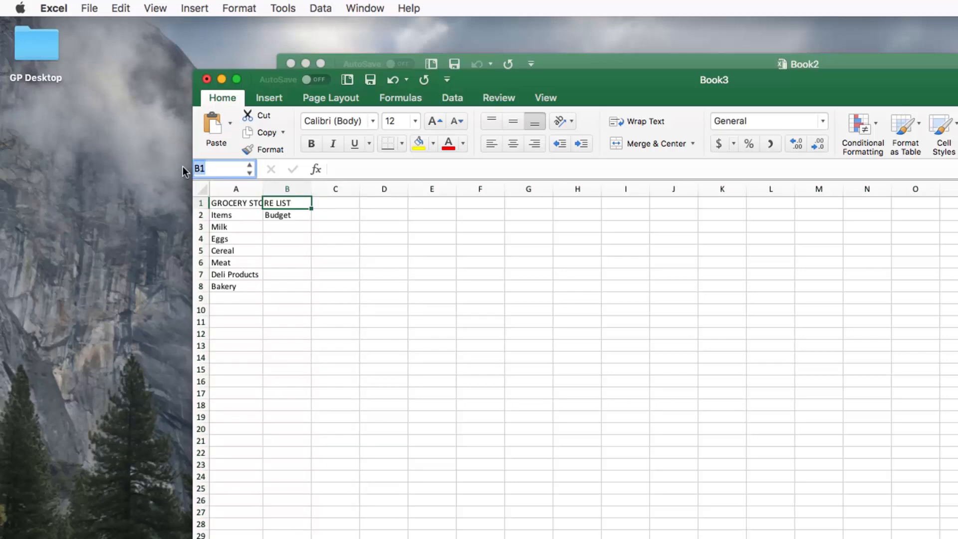
Move from Cereal in cell A5 across to cell D4 to examine how the cell reference follows the selection
left_click(234, 248)
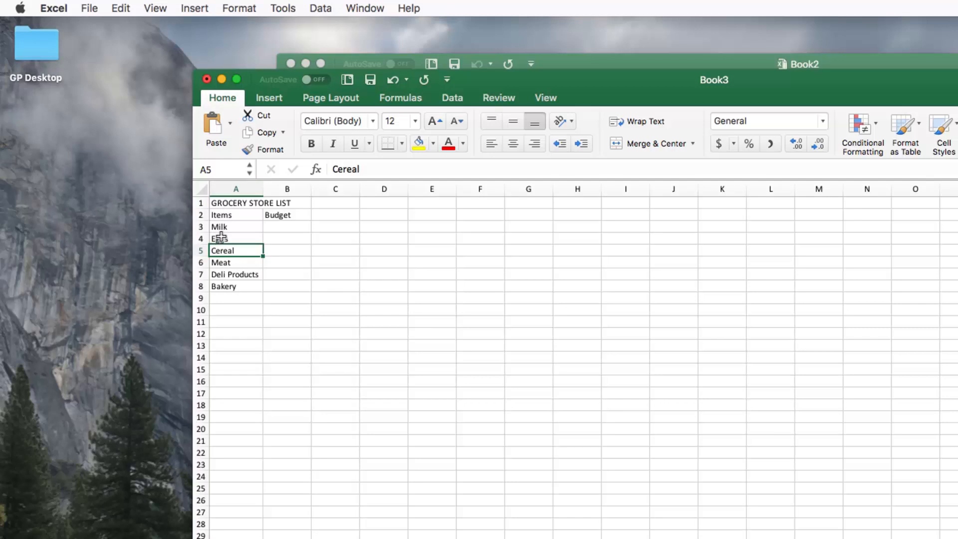
key("Right")
key("Right")
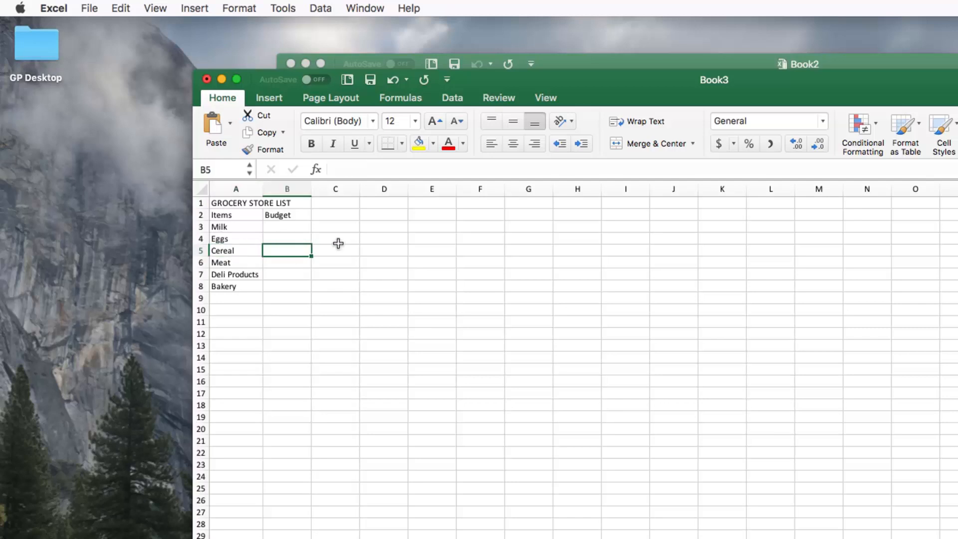
key("Right")
key("Up")
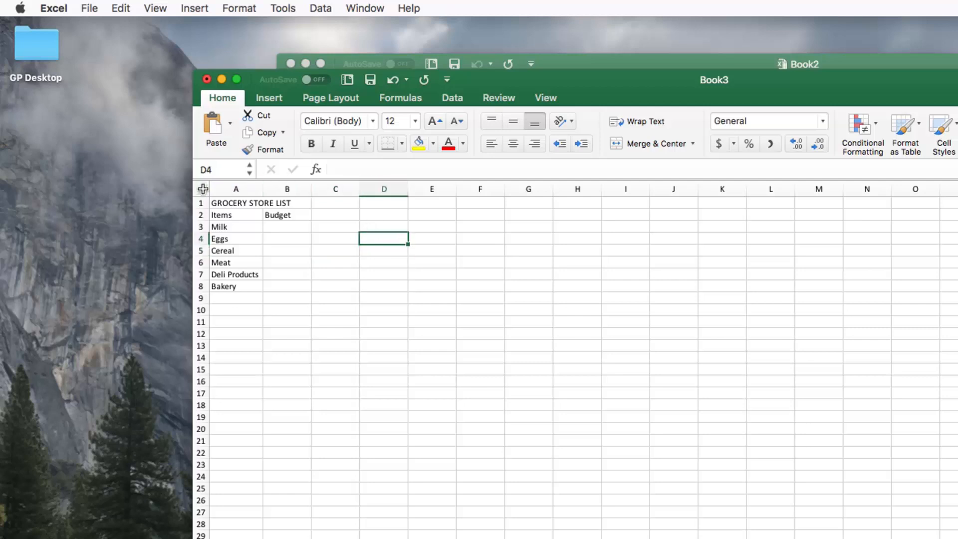
Enter the budget amounts 5, 3, 4, 20, 10 and 3 in cells B3 to B8 for Milk through Bakery
left_click(271, 226)
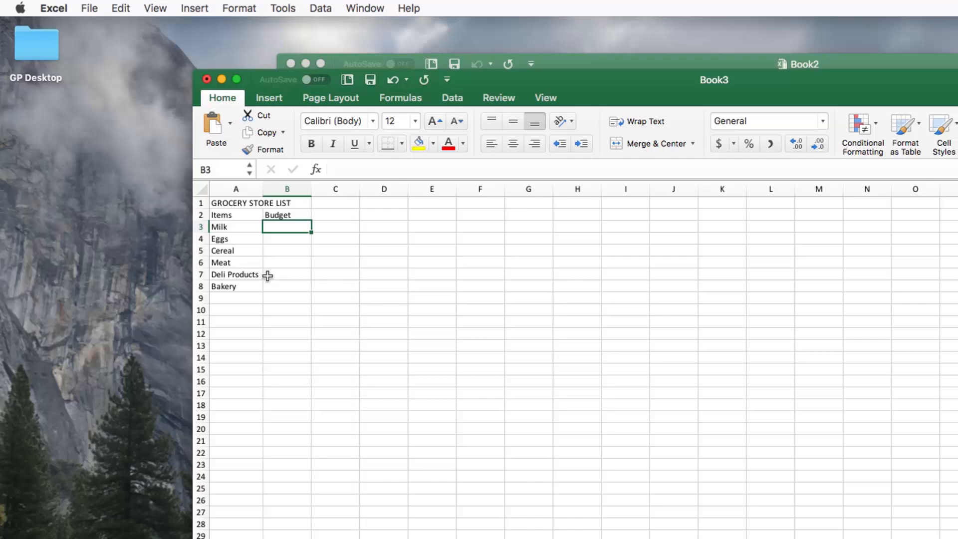
type("5.00")
key("Return")
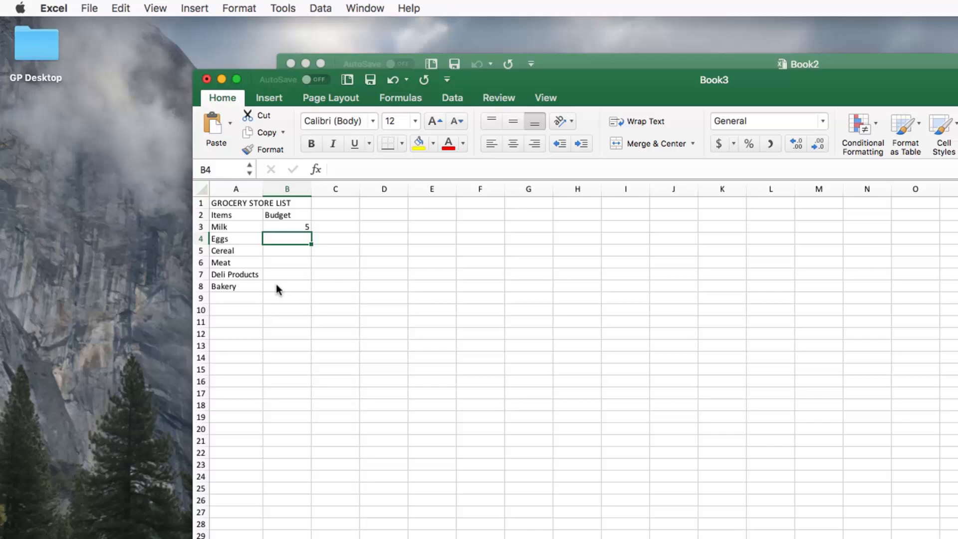
type("3")
key("Return")
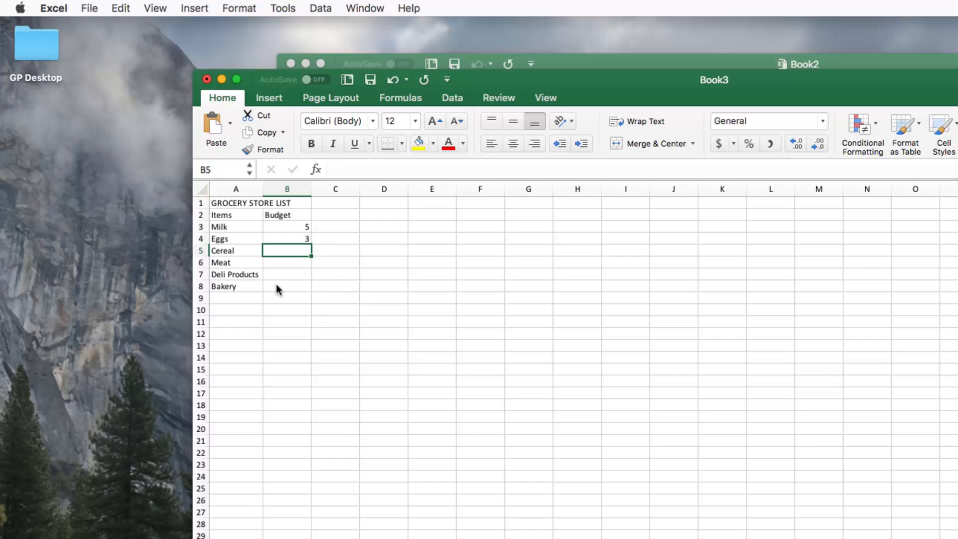
type("4")
key("Return")
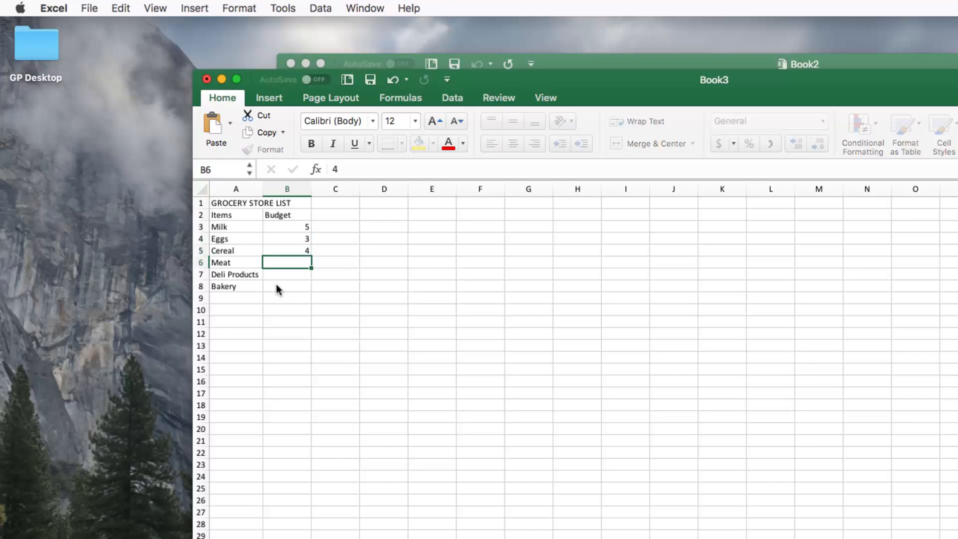
type("20")
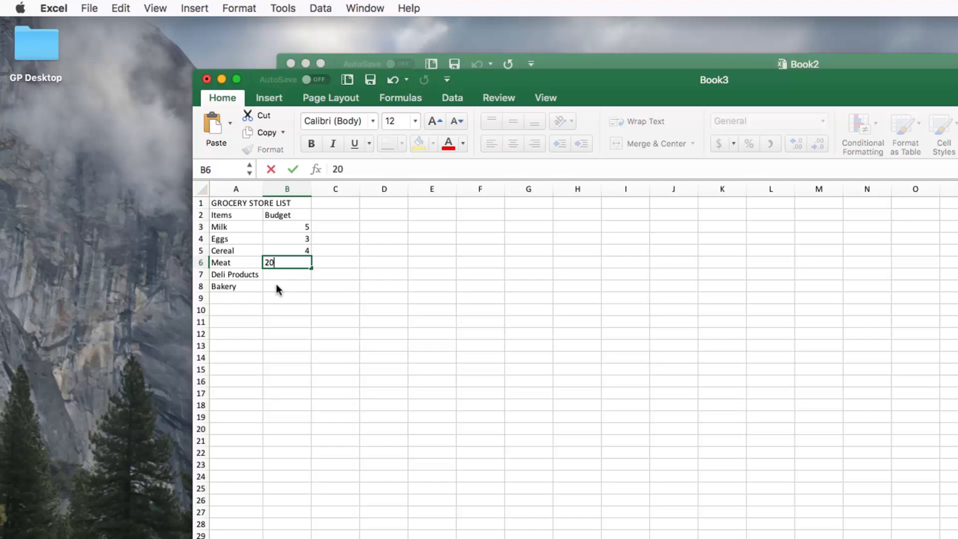
key("Return")
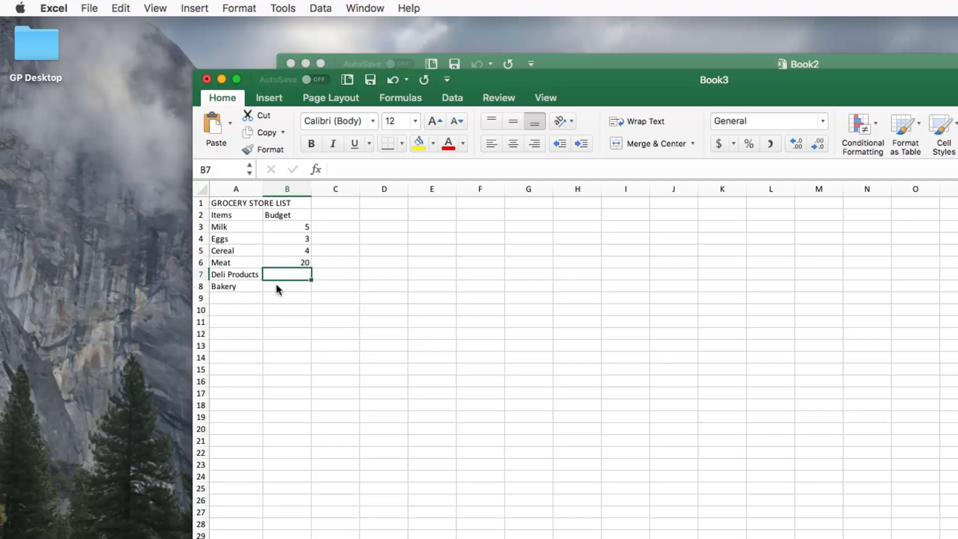
type("10")
key("Return")
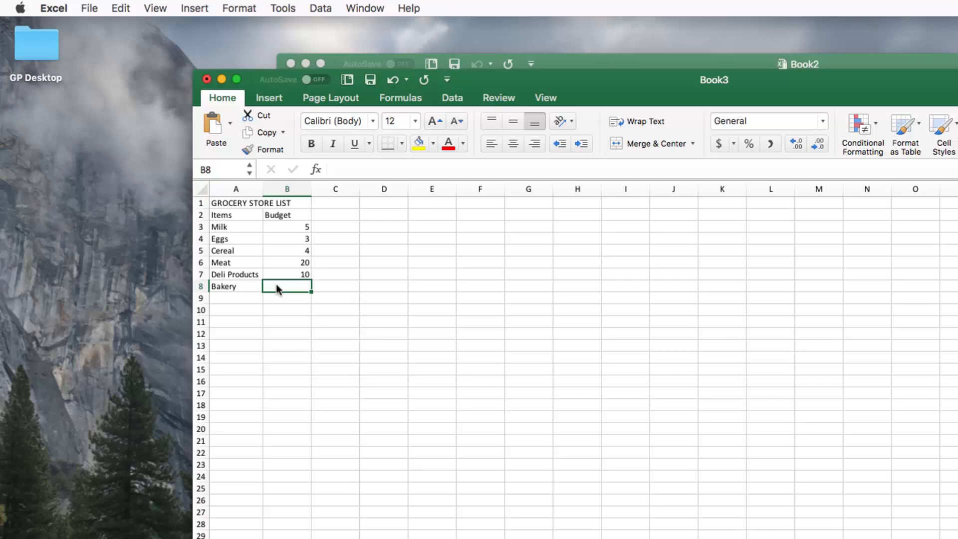
type("3")
key("Return")
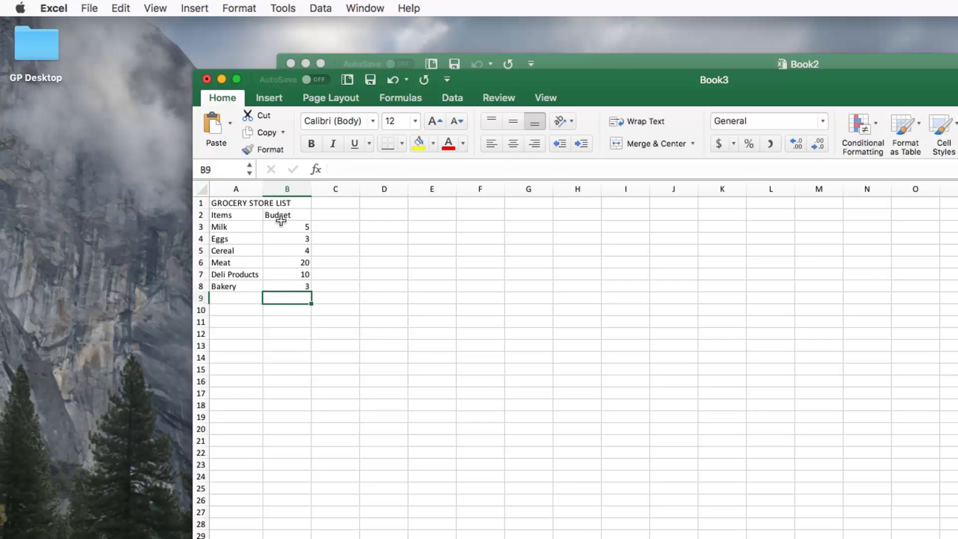
Move back and forth through the budget amounts in cells B3 to B8 to review each entered number
key("Up")
key("Up")
key("Up")
key("Up")
key("Up")
key("Up")
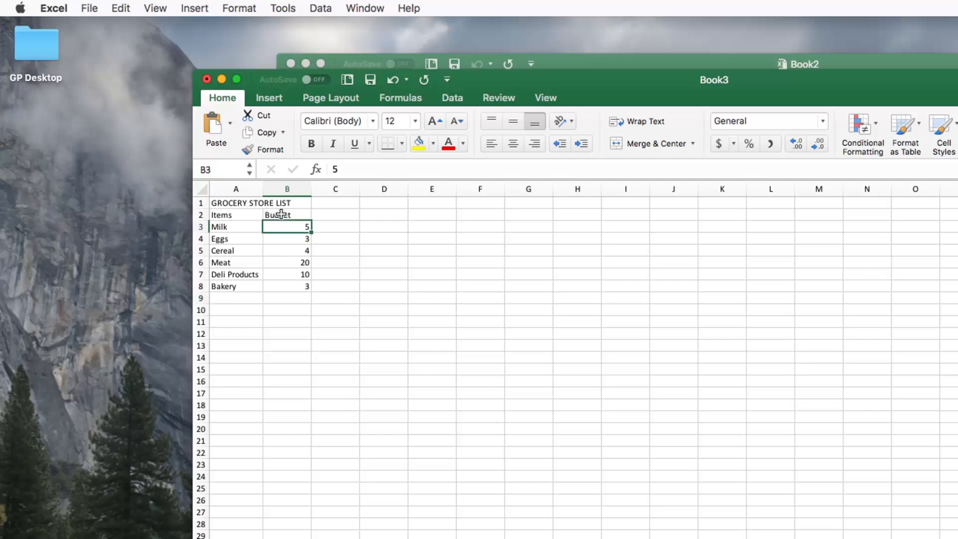
key("Down")
key("Down")
key("Down")
key("Down")
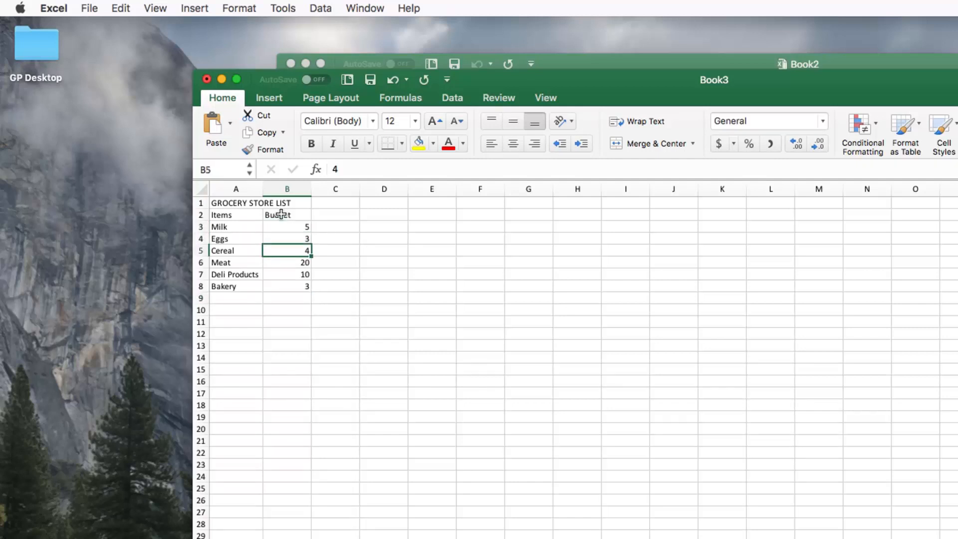
key("Down")
key("Down")
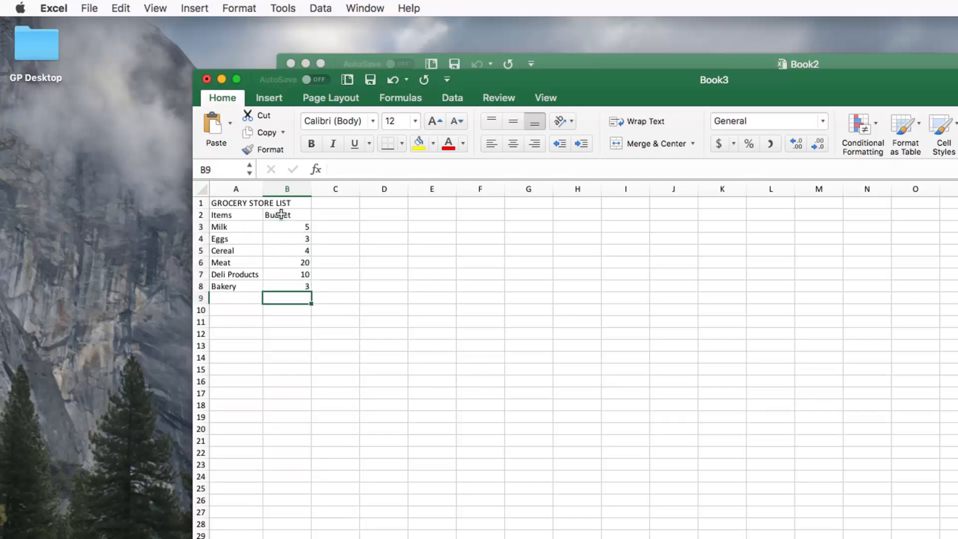
key("Up")
key("Up")
key("Up")
key("Up")
key("Up")
key("Up")
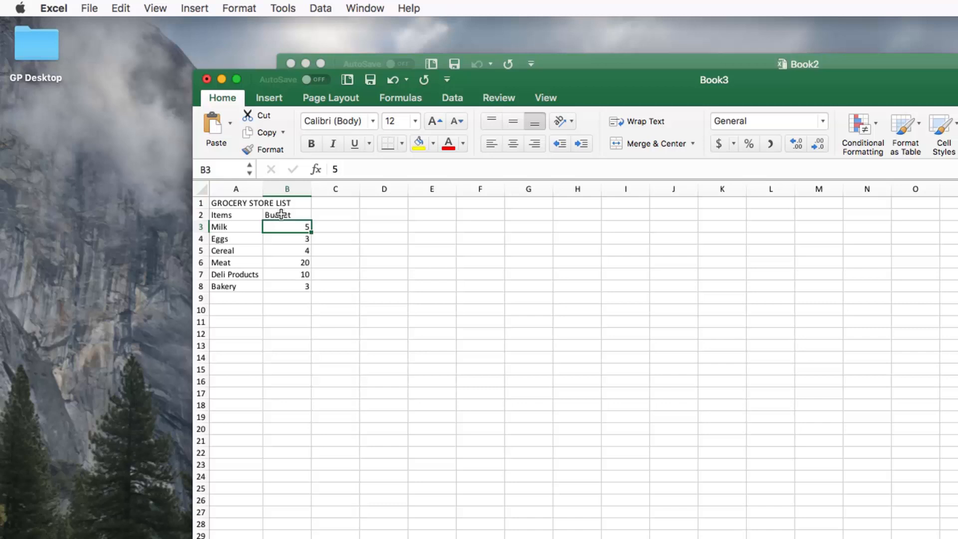
key("Down")
key("Down")
key("Down")
key("Down")
key("Down")
key("Down")
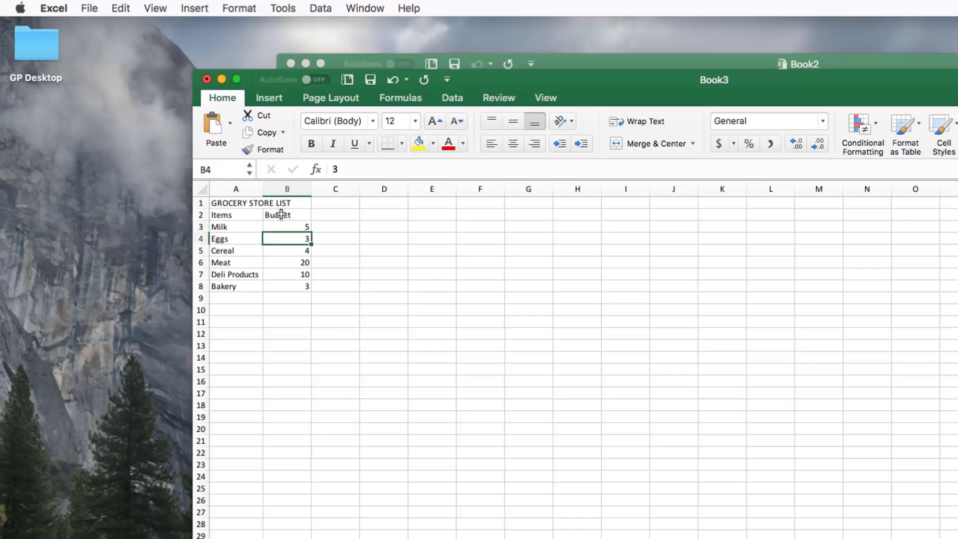
key("Up")
key("Up")
key("Up")
key("Up")
key("Up")
key("Up")
key("Up")
key("Down")
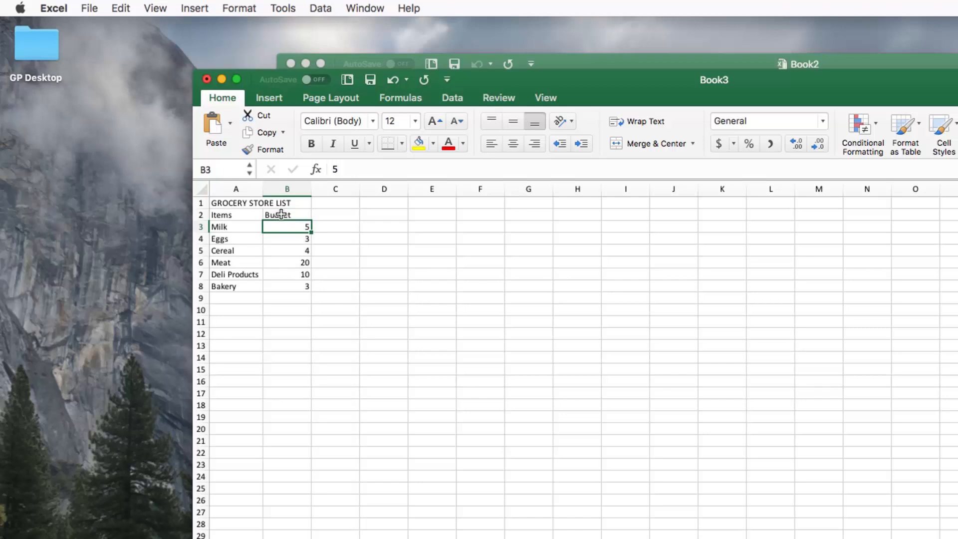
Apply the dollar Accounting format to the Milk and Eggs amounts in B3 and B4, and review the other currency options
key("Down")
key("Up")
left_click(717, 143)
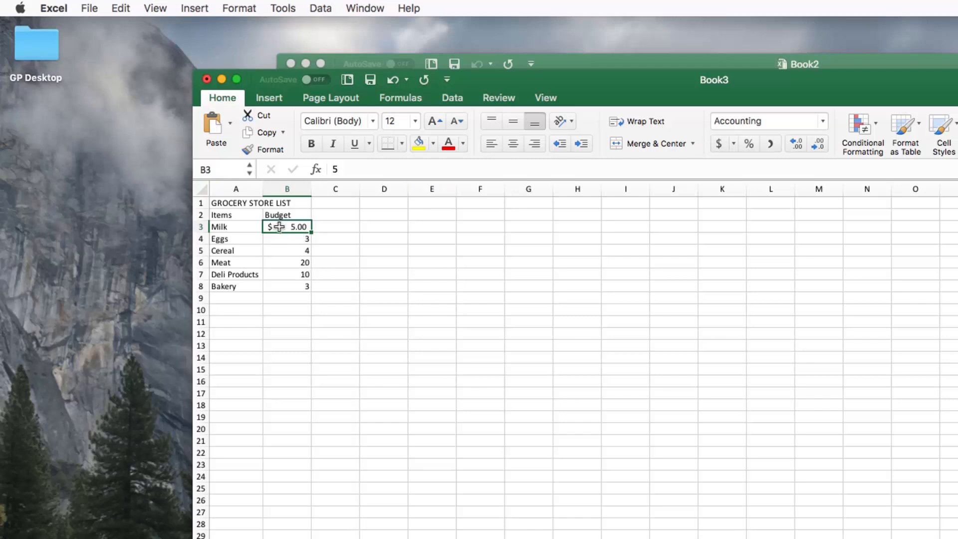
key("Down")
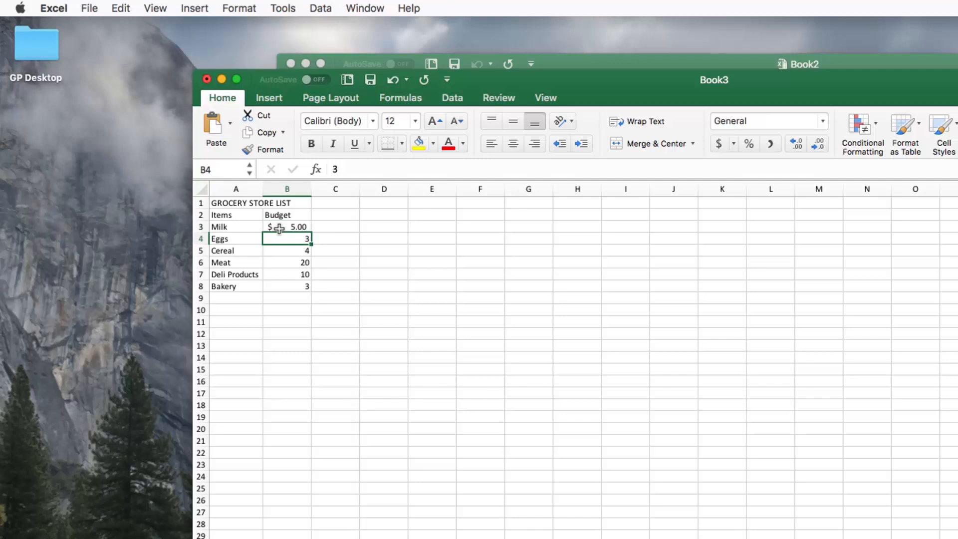
left_click(719, 144)
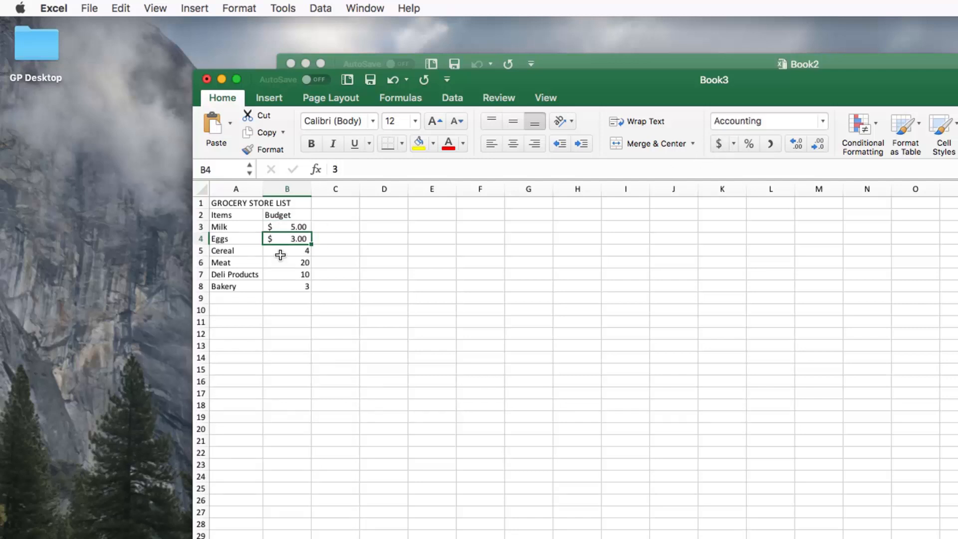
left_click(731, 144)
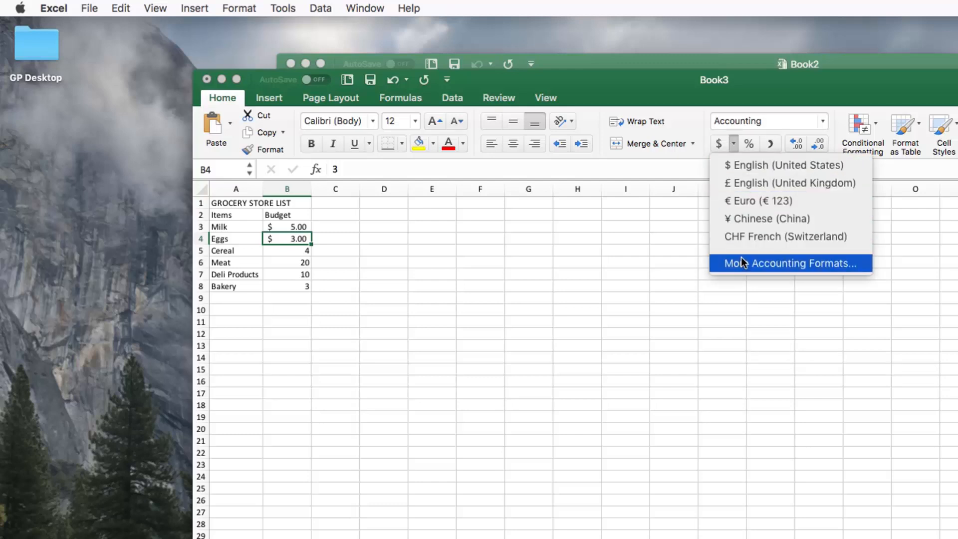
left_click(668, 215)
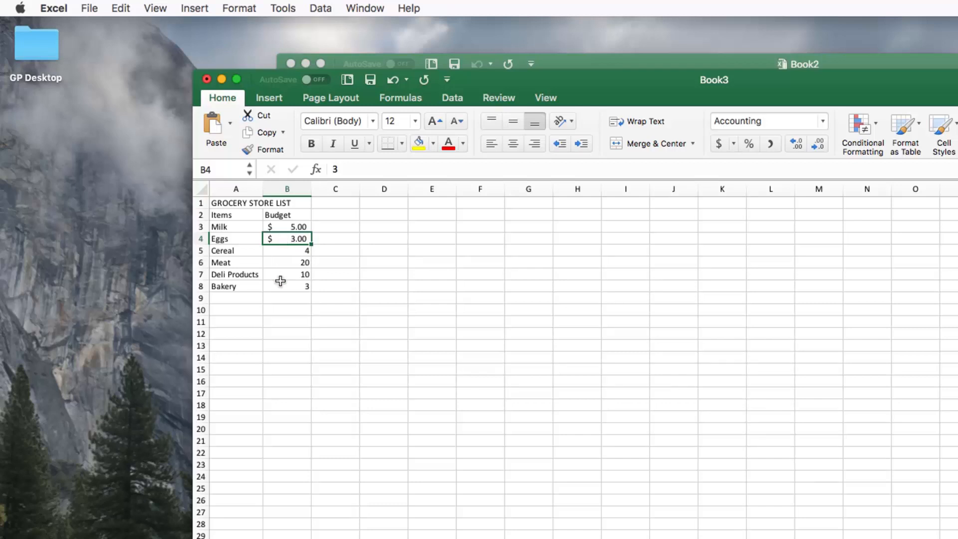
Format all the budget amounts from Milk to Bakery, B3:B8, as dollars with the Accounting number format
left_click_drag(279, 226, 276, 273)
left_click(324, 222)
left_click(273, 223)
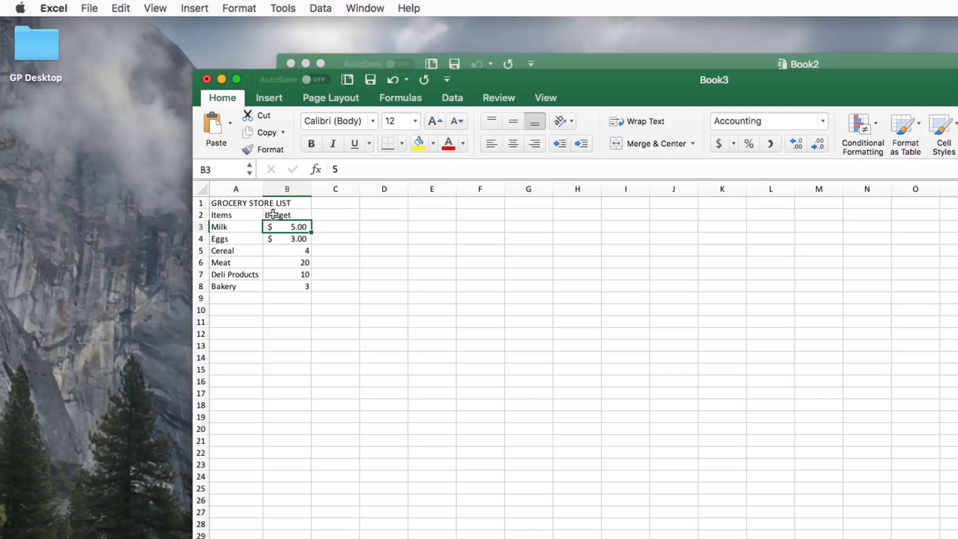
left_click_drag(272, 227, 271, 276)
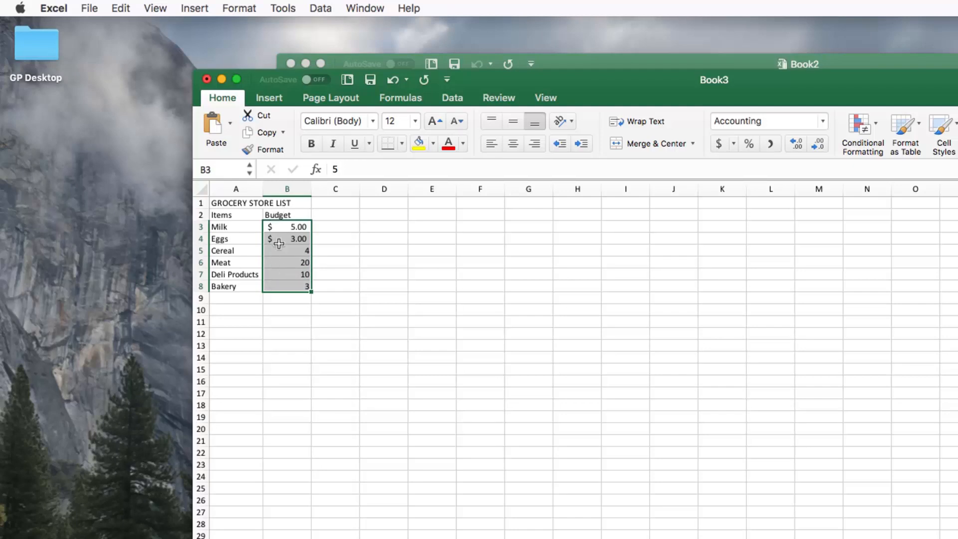
left_click(716, 141)
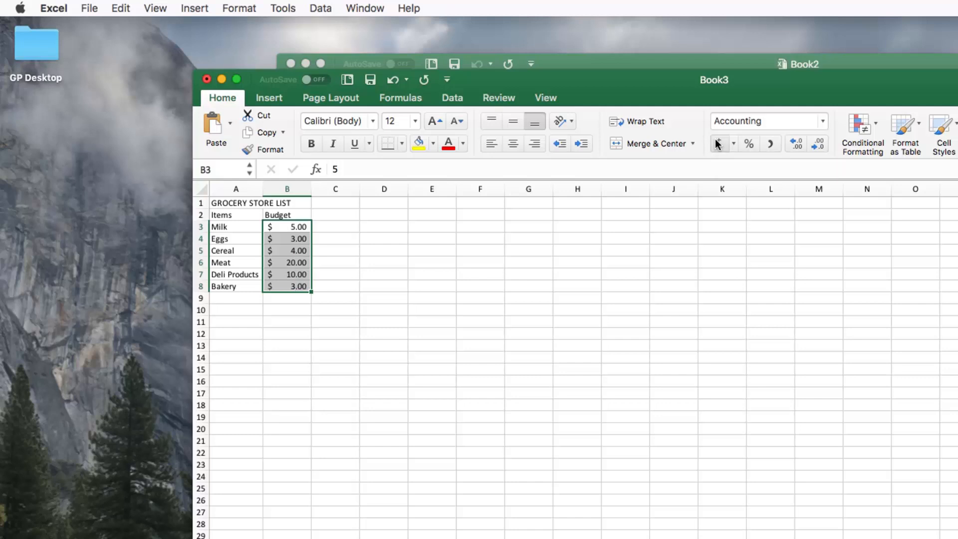
left_click(321, 306)
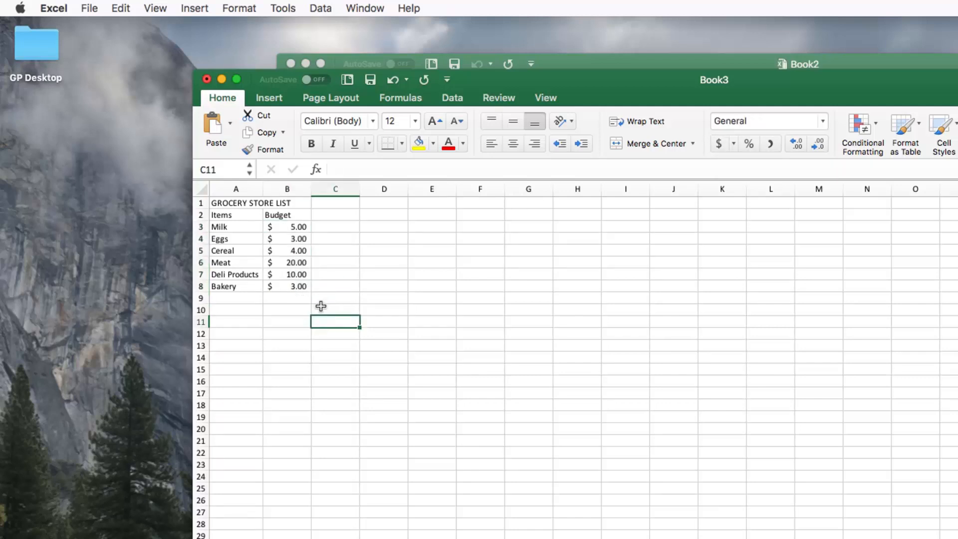
Enter the label TOTAL in cell A10, leaving one empty row beneath the Bakery item
left_click(220, 297)
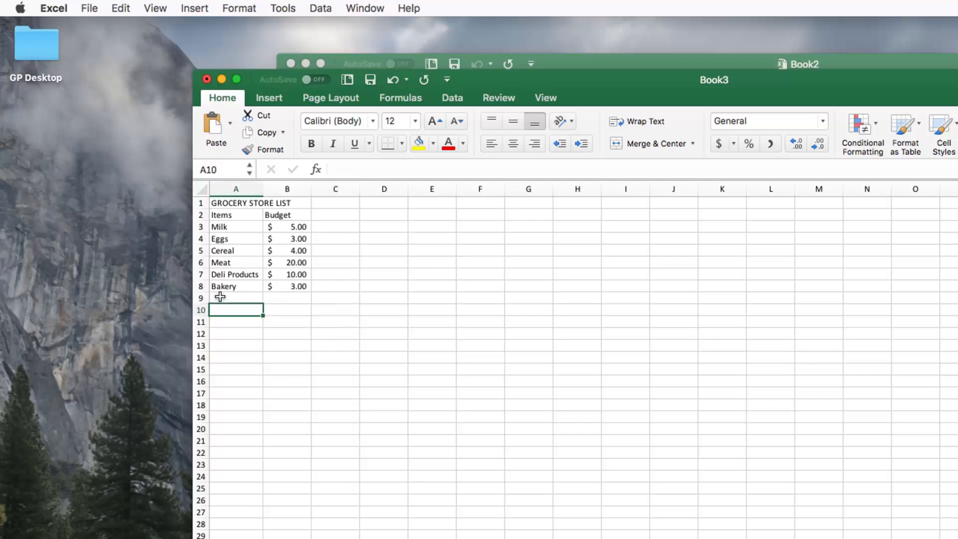
type("TOTAL")
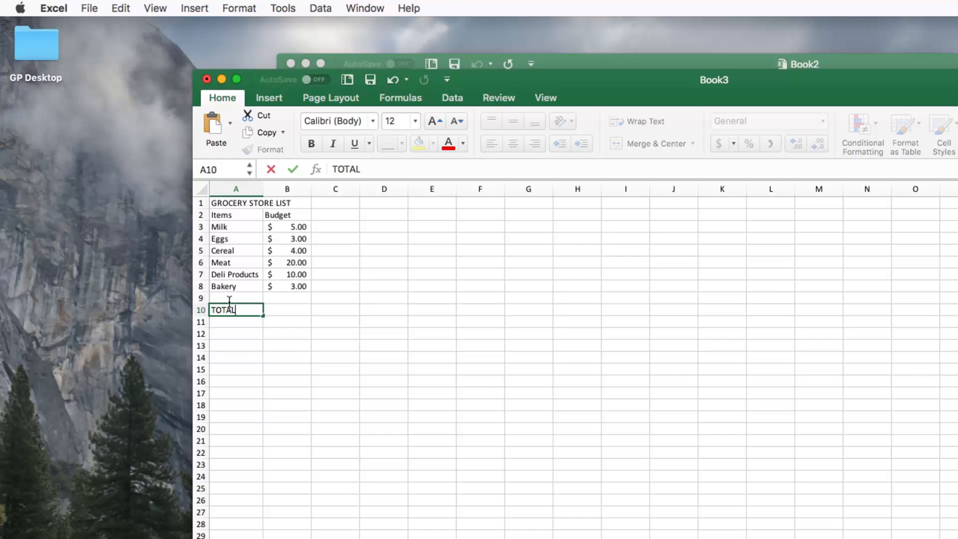
key("Tab")
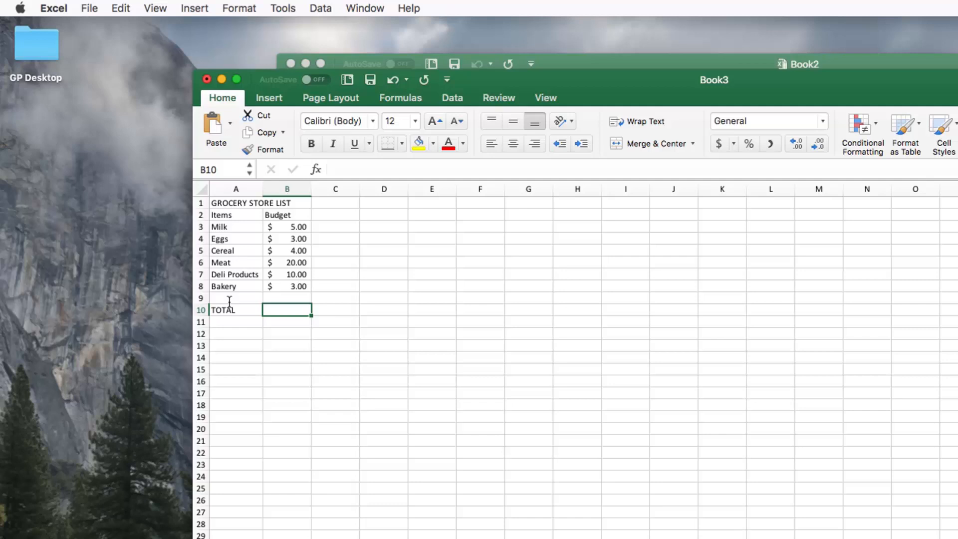
Enter the formula =sum(B3:B8) in cell B10 to total the grocery budget amounts
type("=")
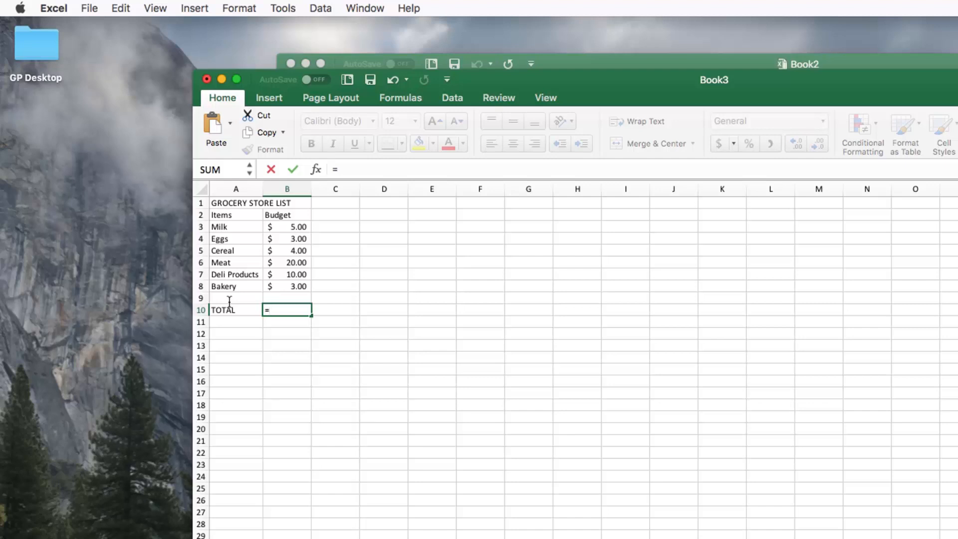
type("su")
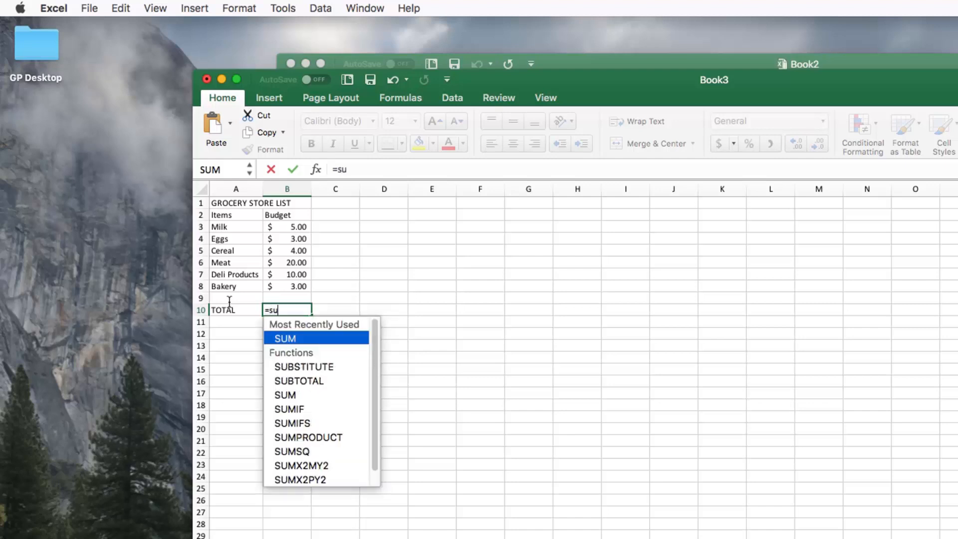
type("m")
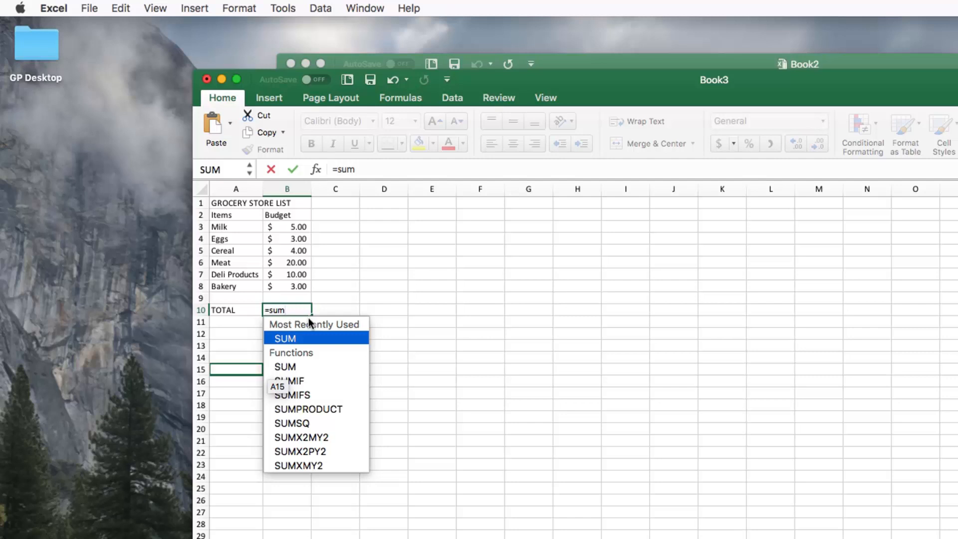
type("(")
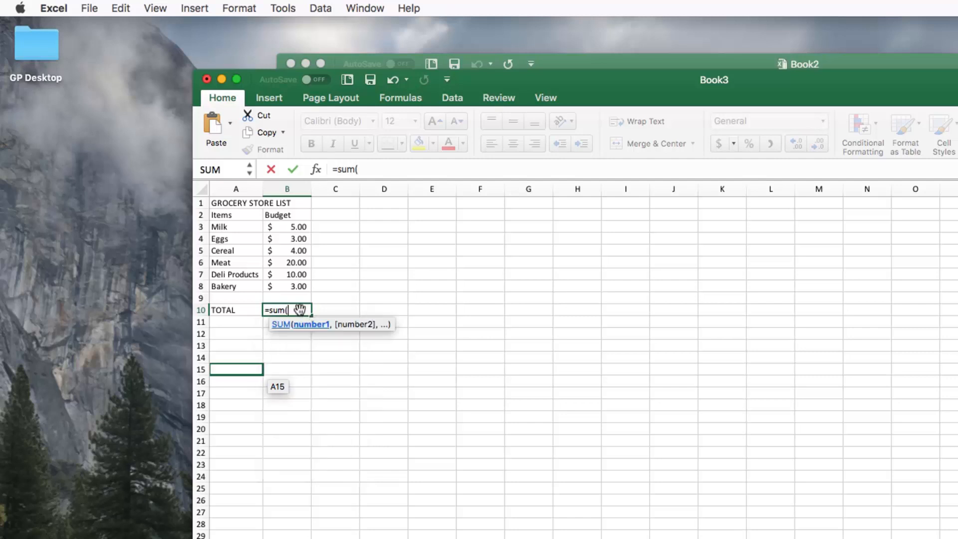
left_click(286, 228)
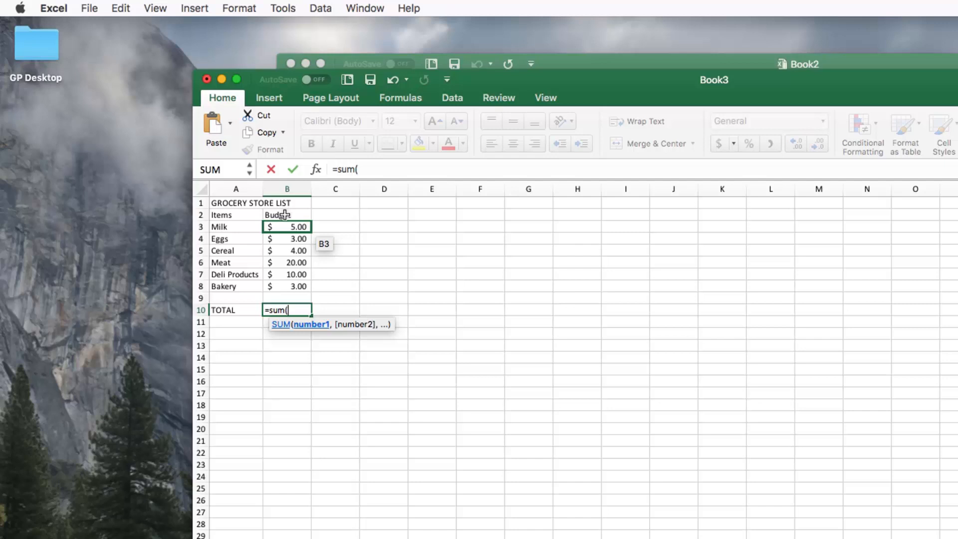
left_click(287, 226)
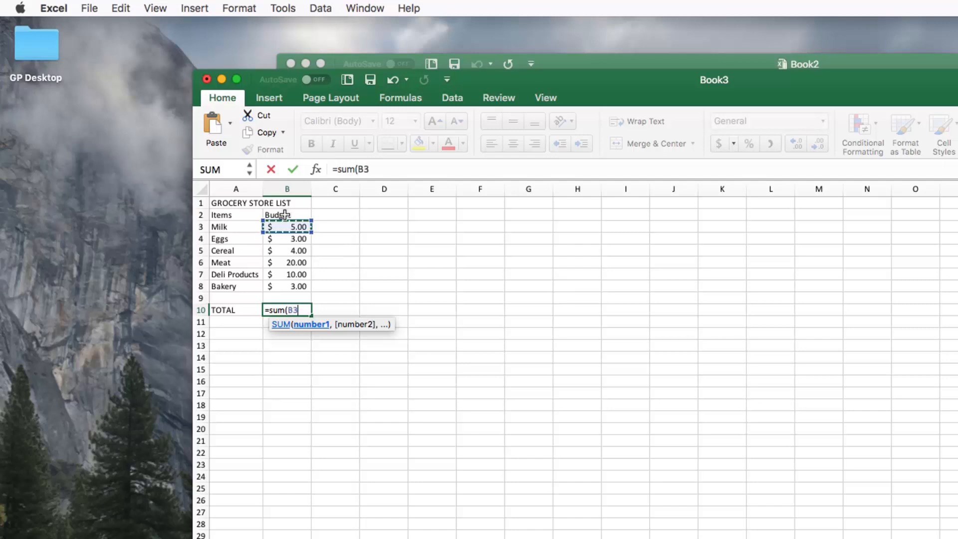
left_click_drag(283, 225, 282, 274)
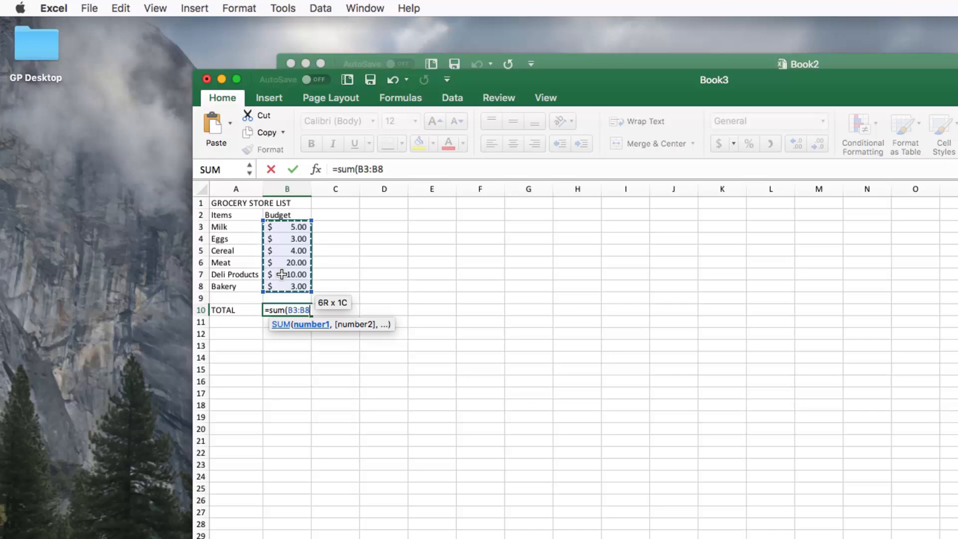
type(")")
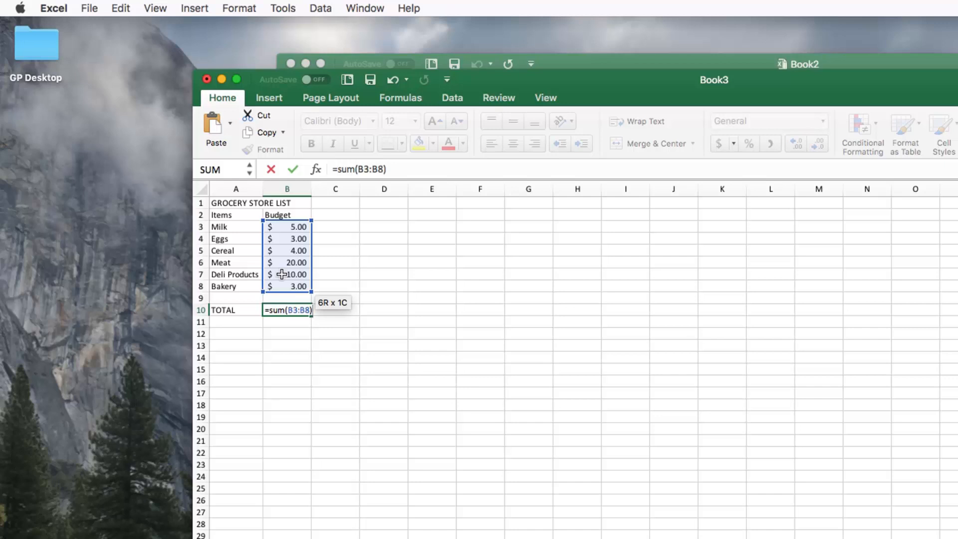
key("Return")
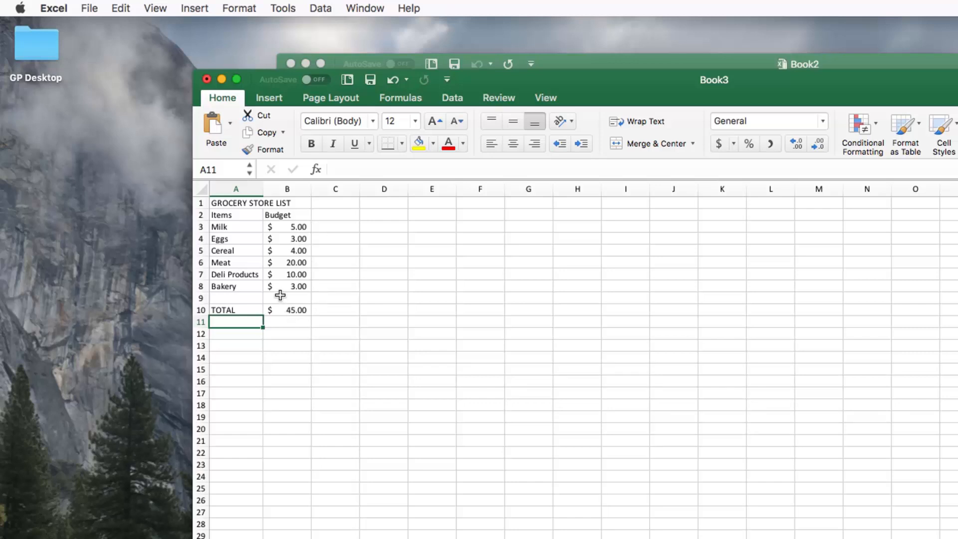
Clear the sum formula from cell B10 beside TOTAL and keep that cell selected
key("Up")
key("Right")
key("BackSpace")
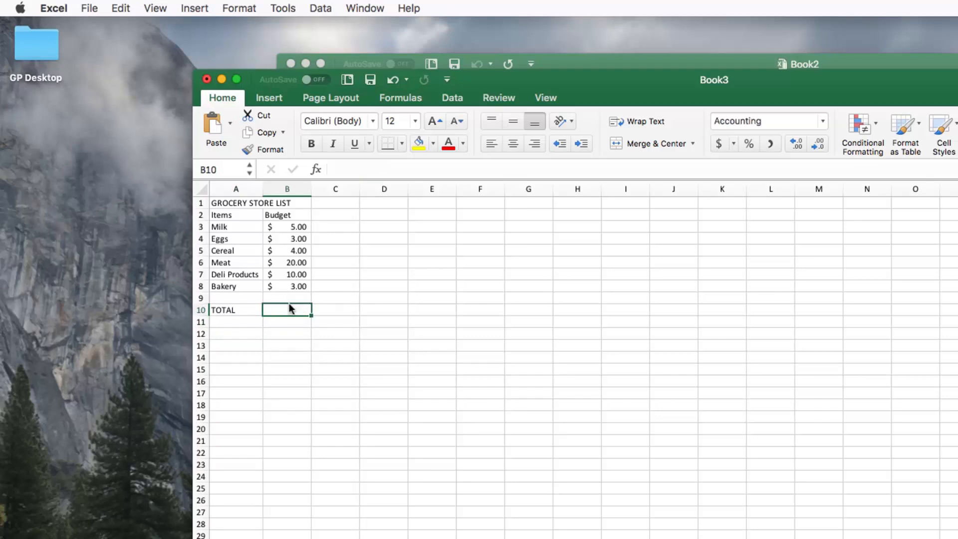
key("Return")
key("Up")
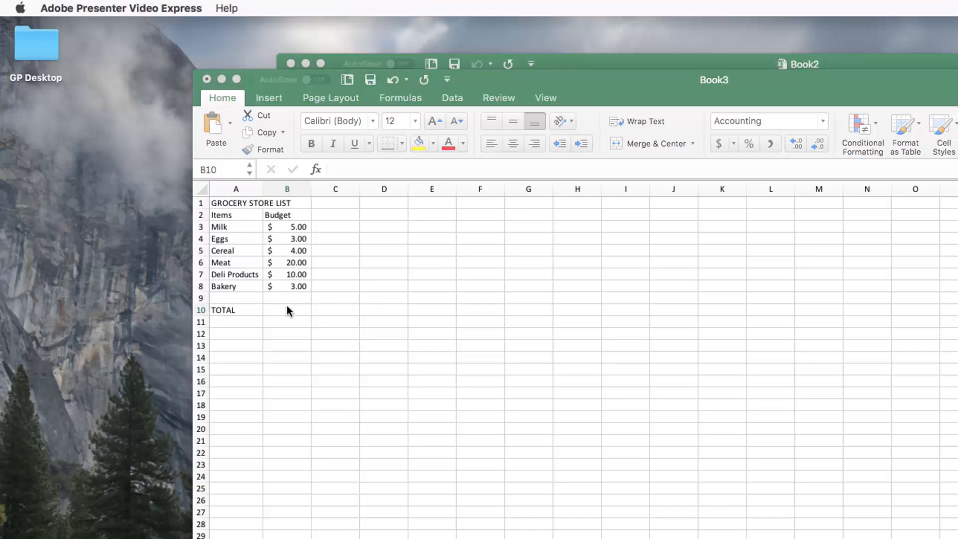
Enter the formula =sum(B3:B8) in cell B10 beside TOTAL, selecting the budget range in the sheet, and undo the entry
left_click(287, 306)
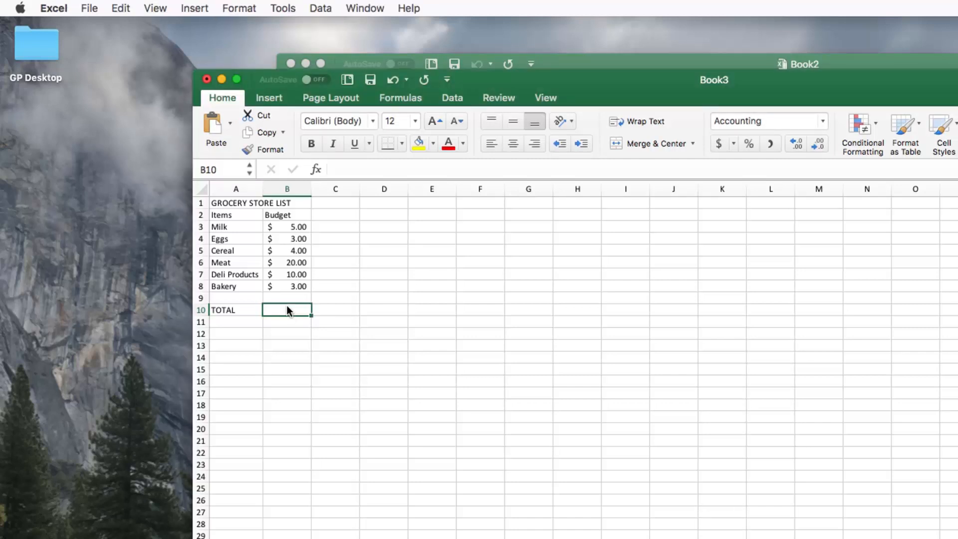
type("=")
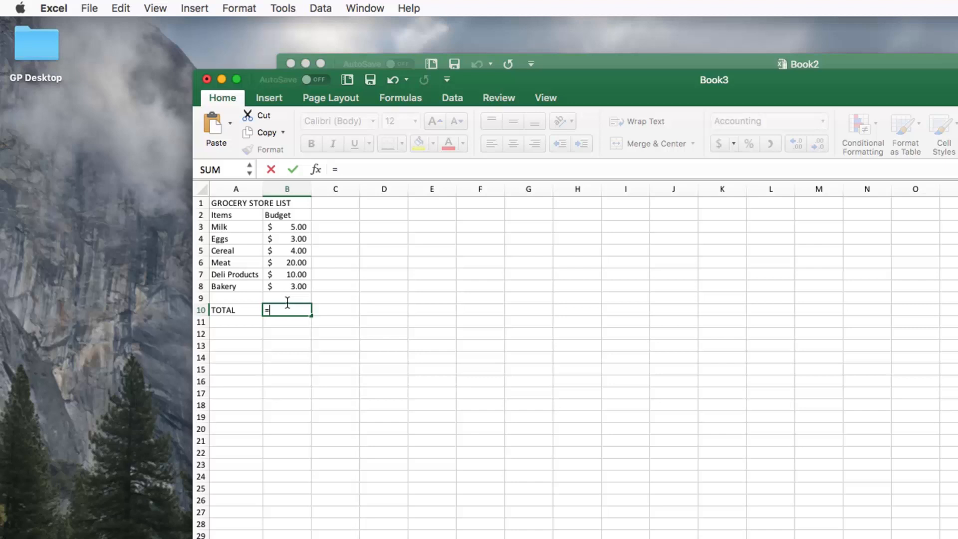
type("sum")
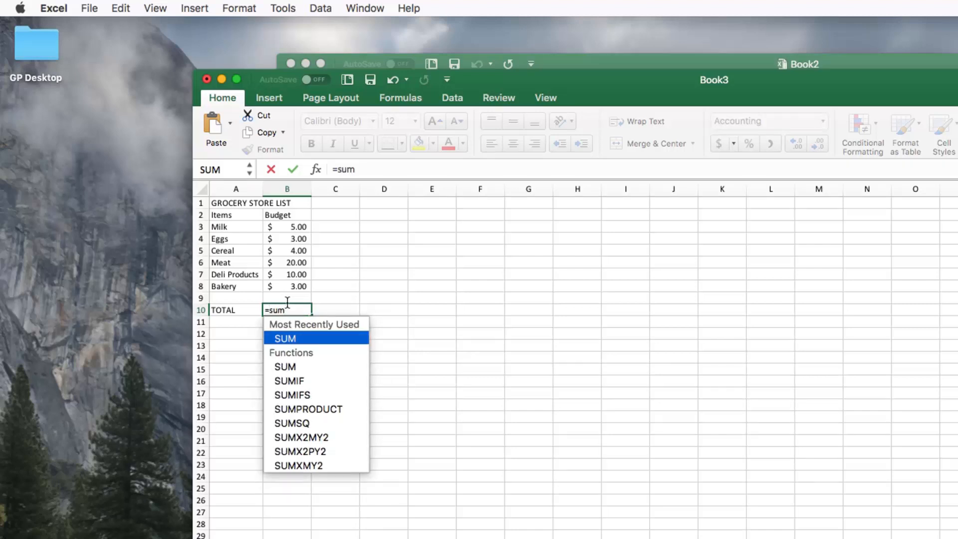
type("(")
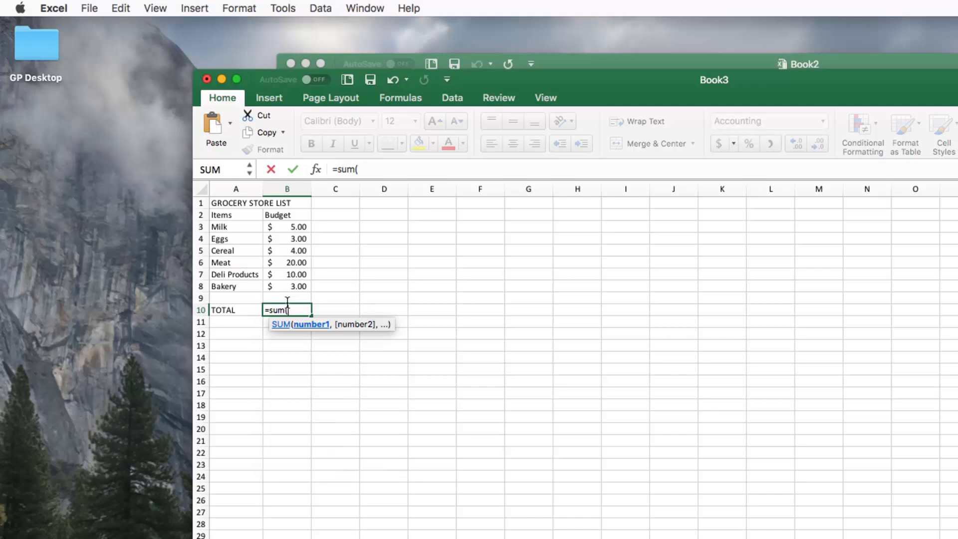
left_click(280, 214)
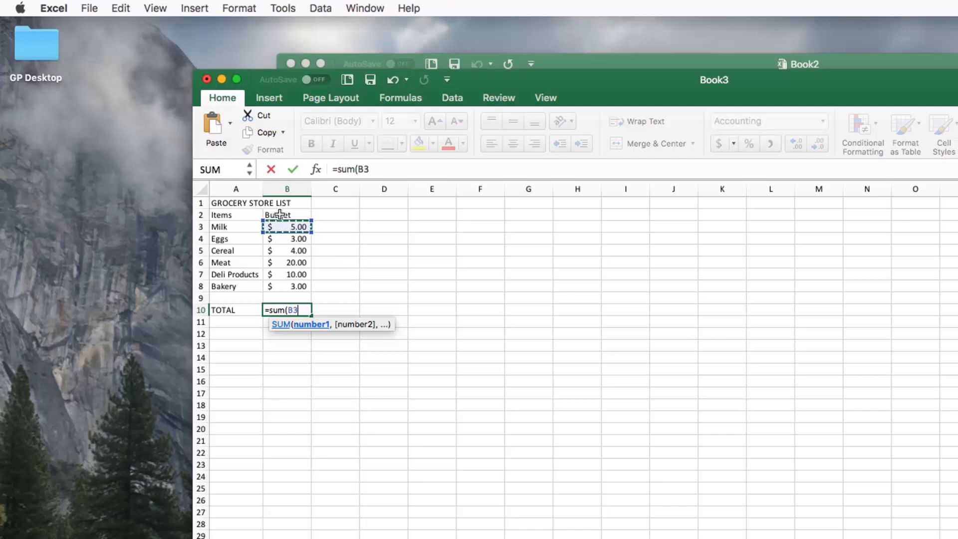
left_click_drag(278, 227, 276, 274)
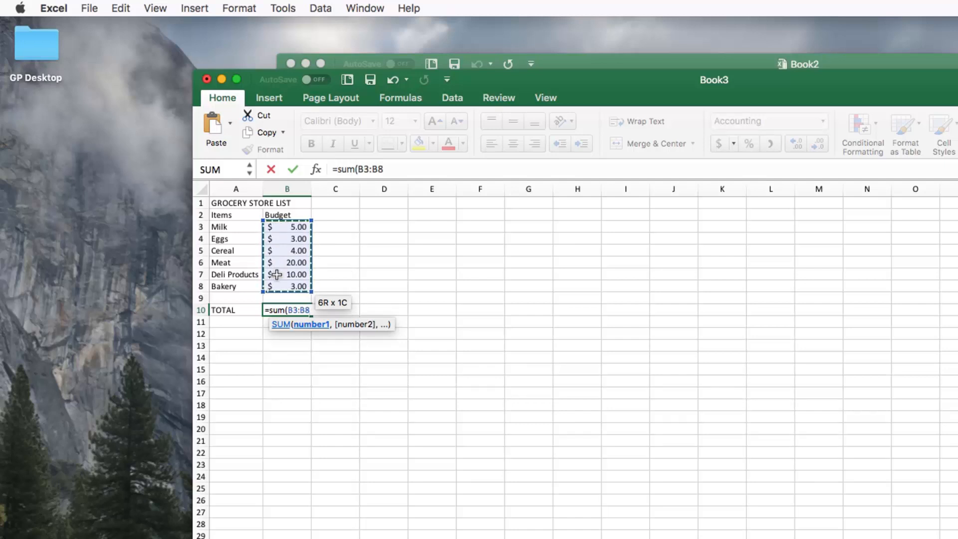
type(")")
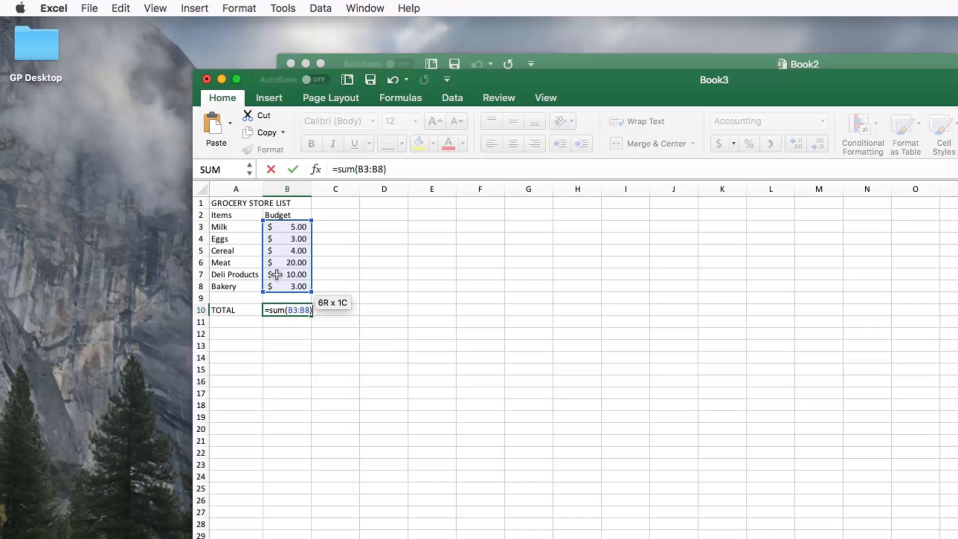
key("Return")
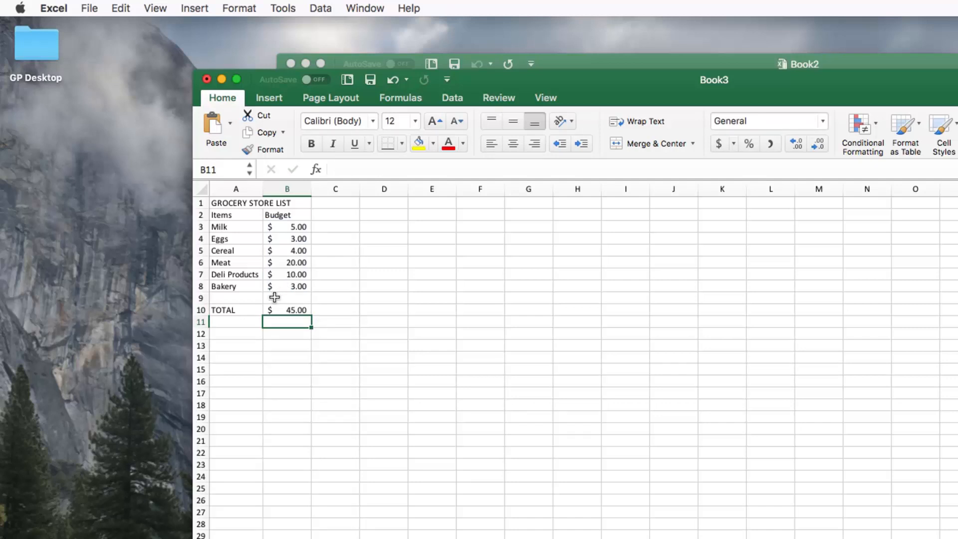
key("Up")
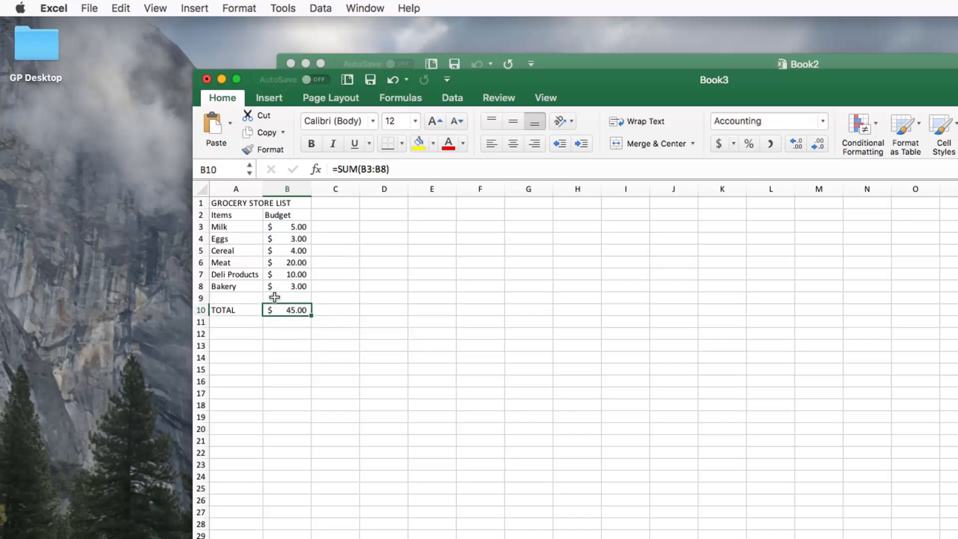
key("super+z")
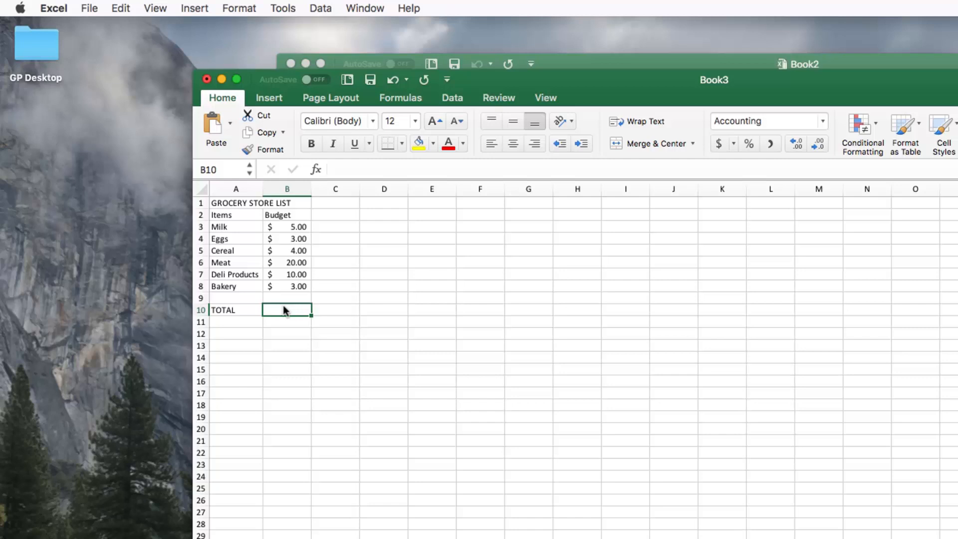
Enter the addition formula =B3+B4+B5+B6+B7+B8 in cell B10 and undo the entry
type("=")
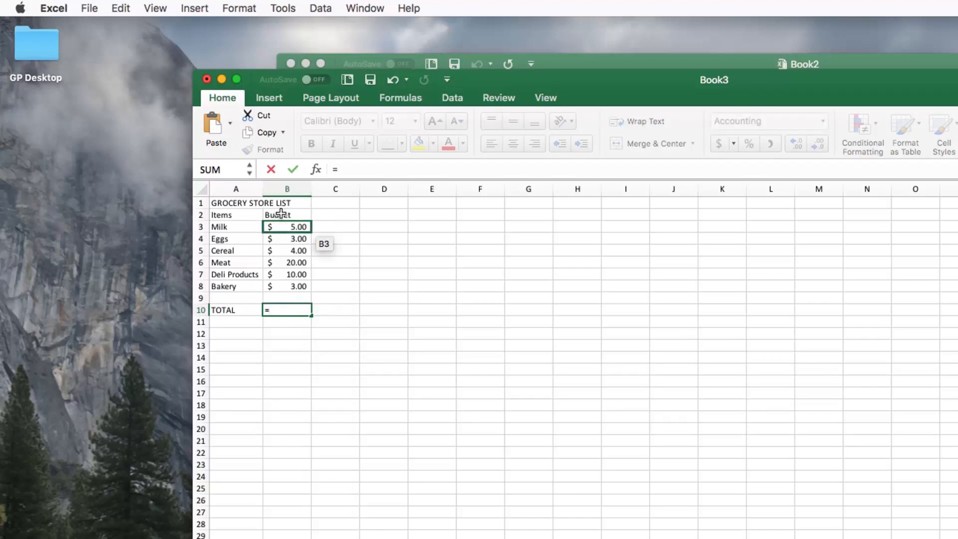
left_click(281, 215)
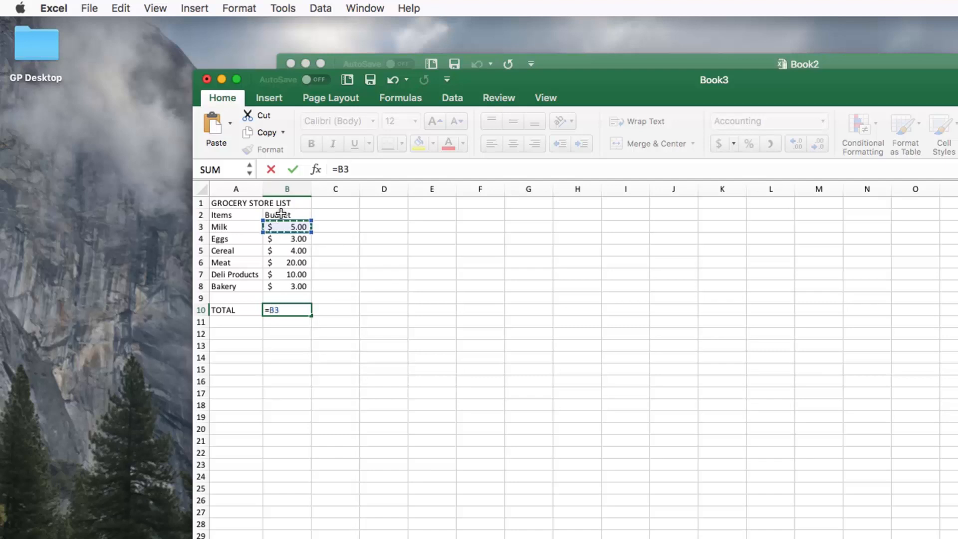
type("+")
left_click(280, 237)
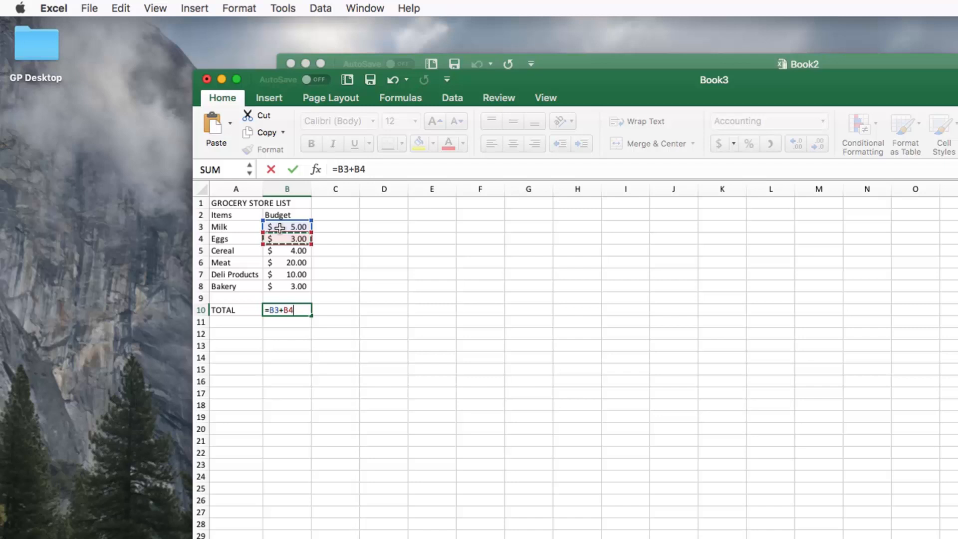
type("+B5")
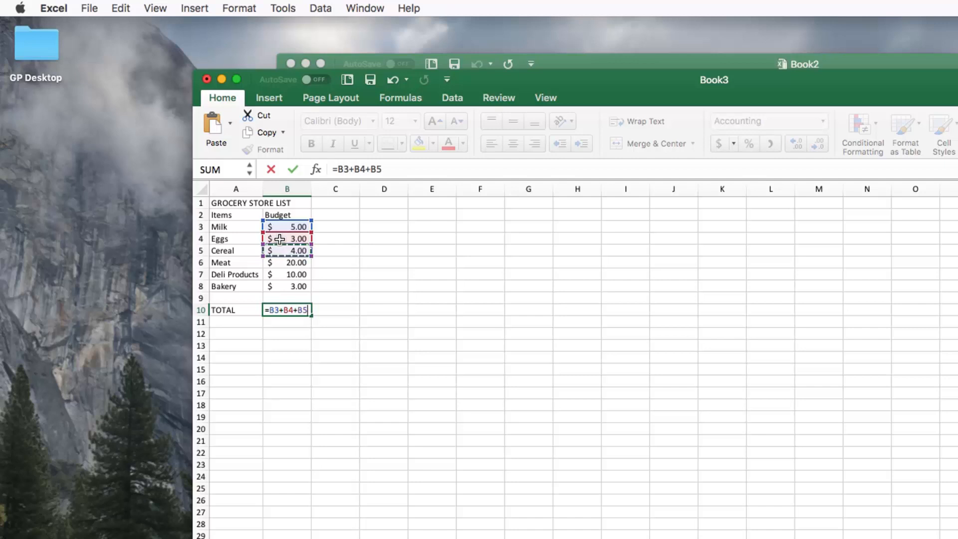
type("+")
left_click(278, 258)
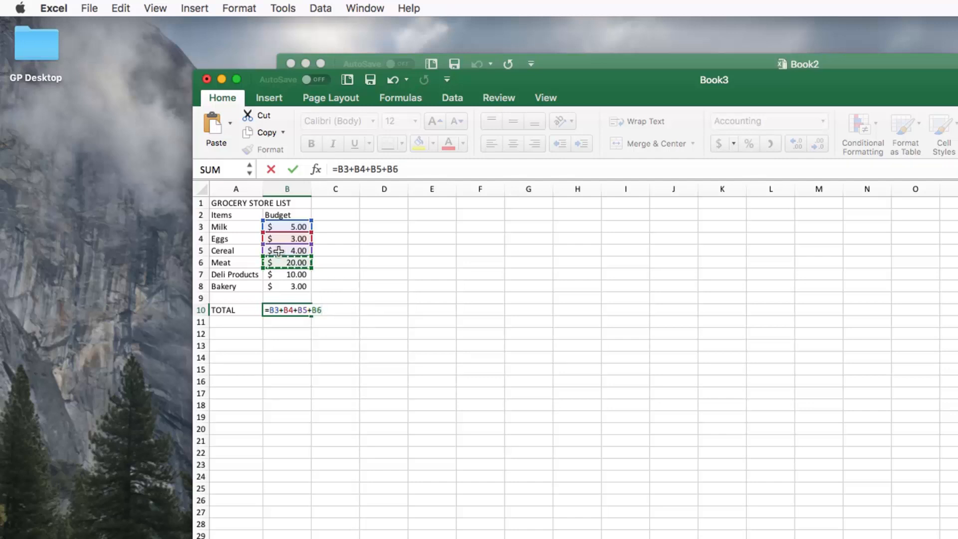
type("+")
left_click(278, 269)
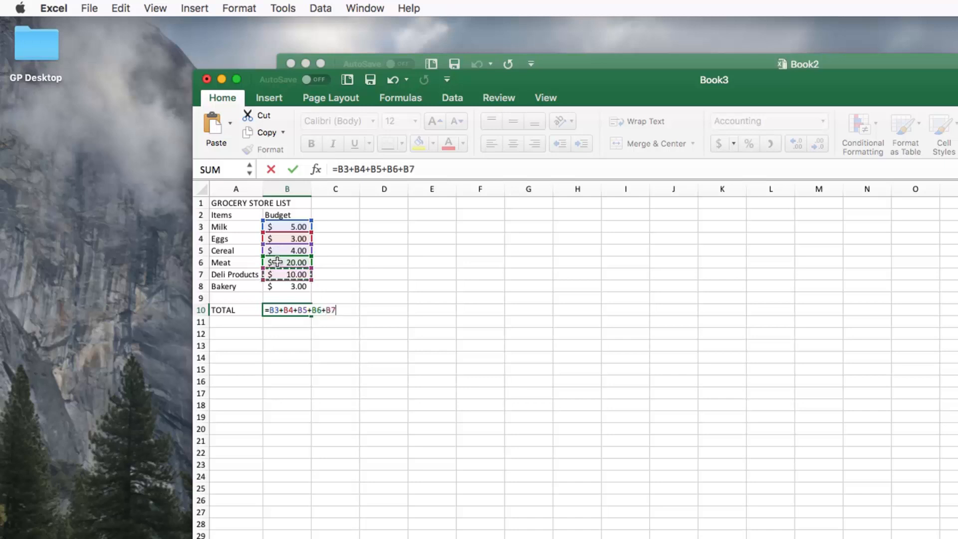
type("+")
left_click(275, 282)
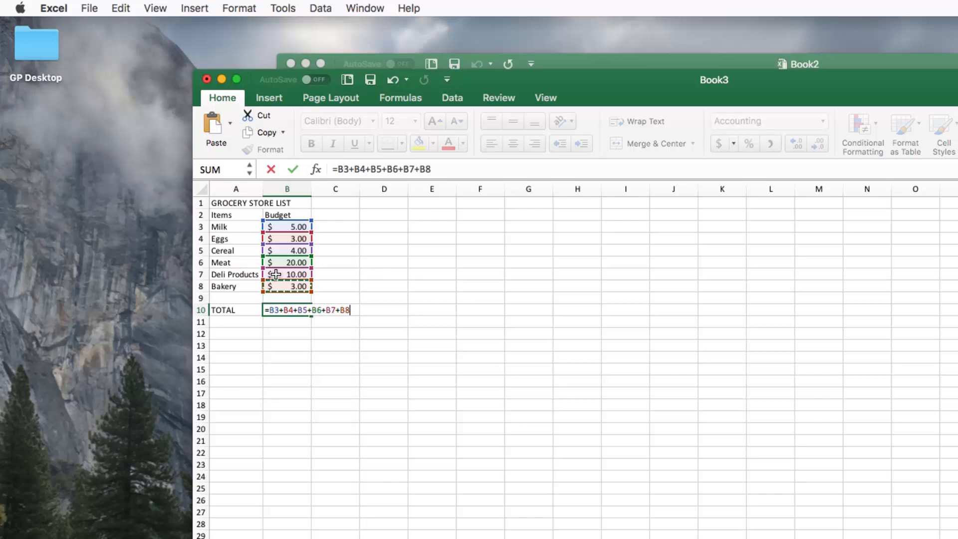
key("Return")
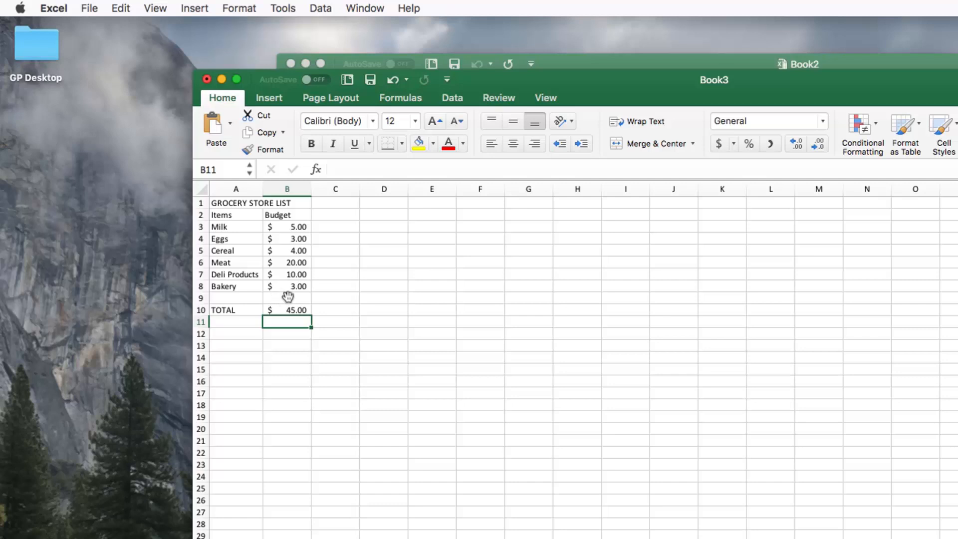
key("Up")
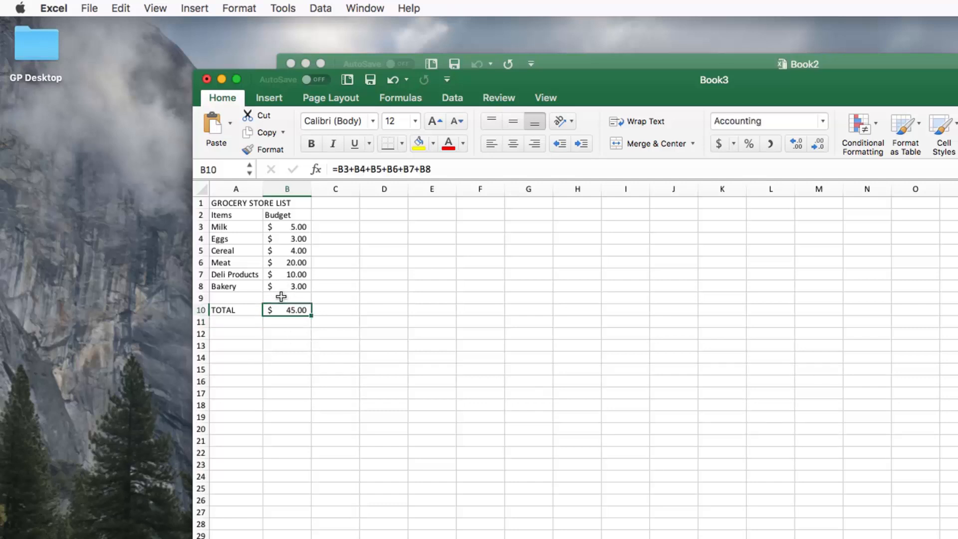
key("super+z")
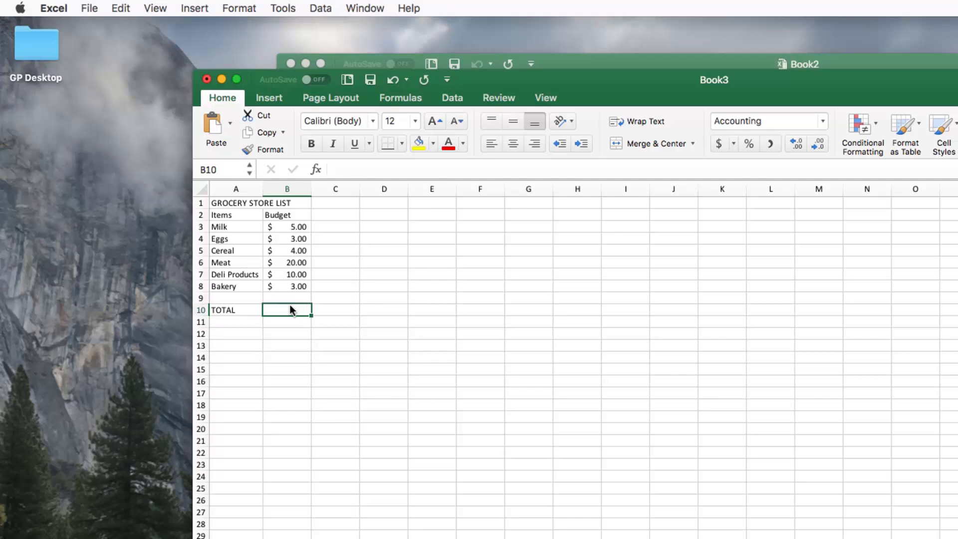
Total the budget amounts in cell B10 with the comma-separated formula =sum(B3,B4,B5,B6,B7,B8)
type("=")
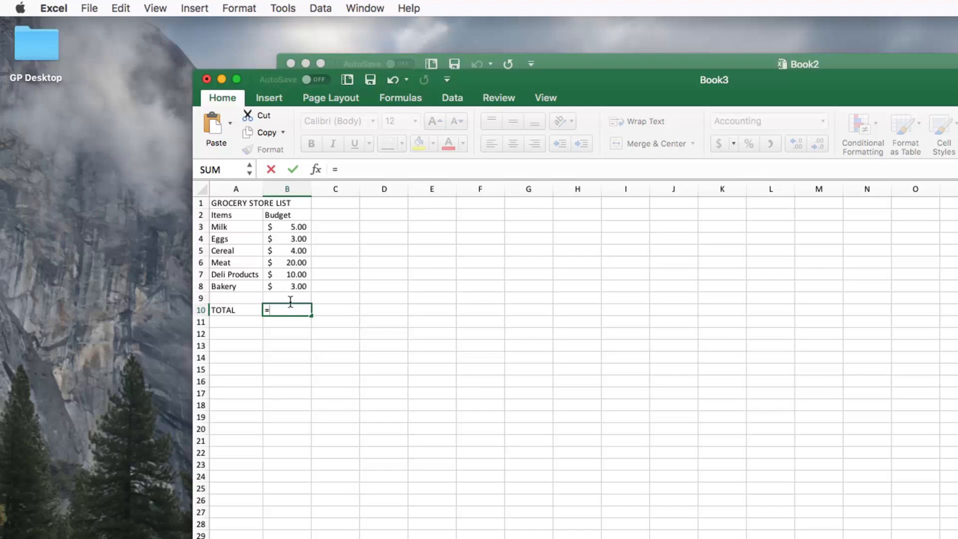
type("sum")
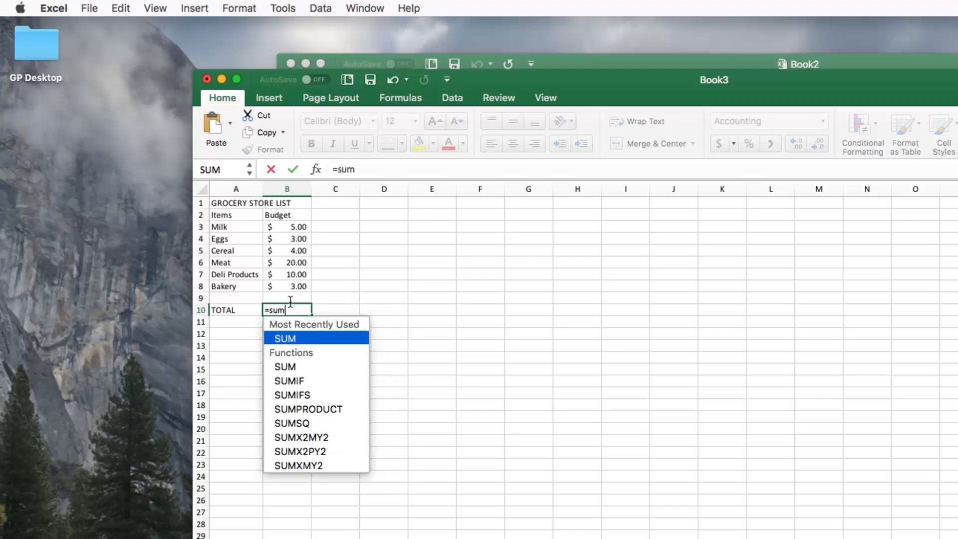
type("(")
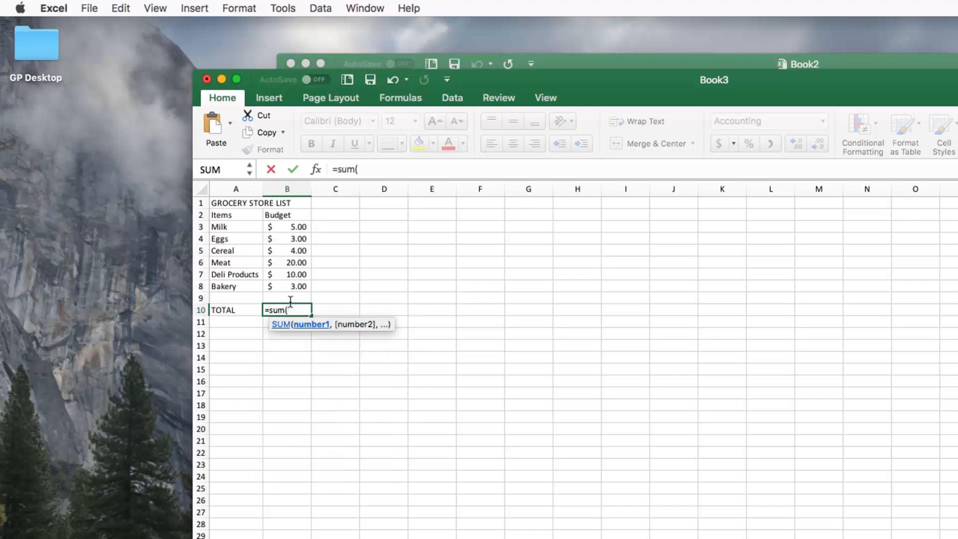
mouse_move(283, 227)
left_mouse_down()
mouse_move(284, 216)
mouse_move(292, 314)
mouse_move(357, 316)
mouse_move(313, 300)
mouse_move(286, 253)
mouse_move(282, 214)
left_mouse_up()
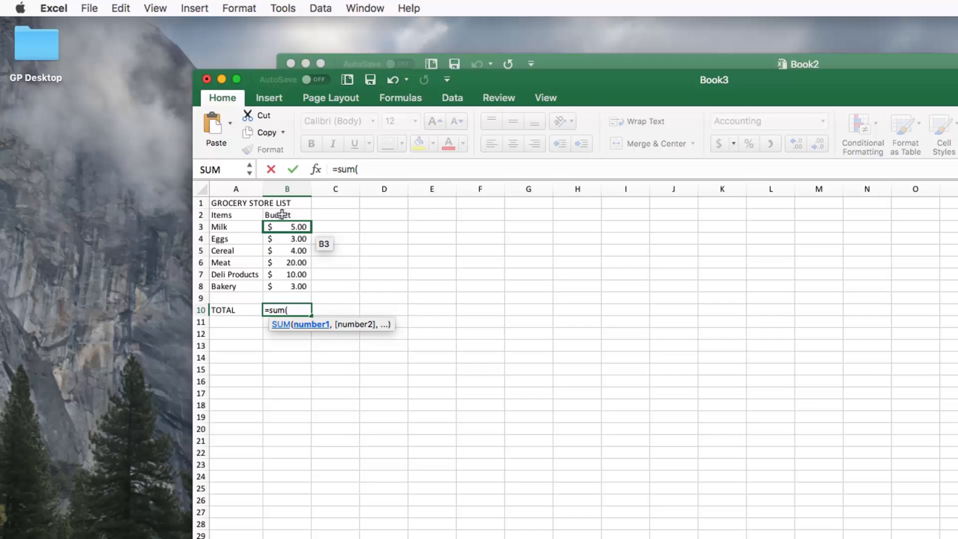
left_click(282, 214)
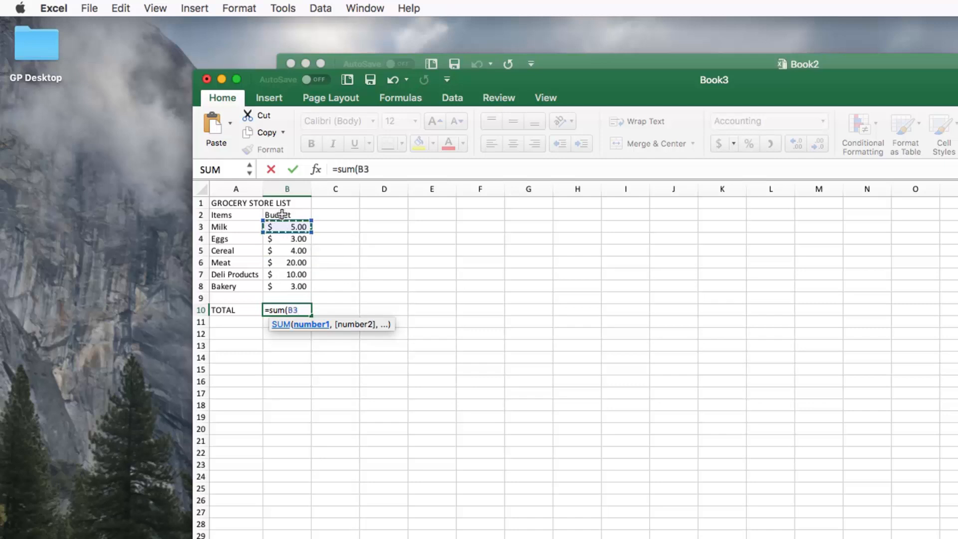
type(",")
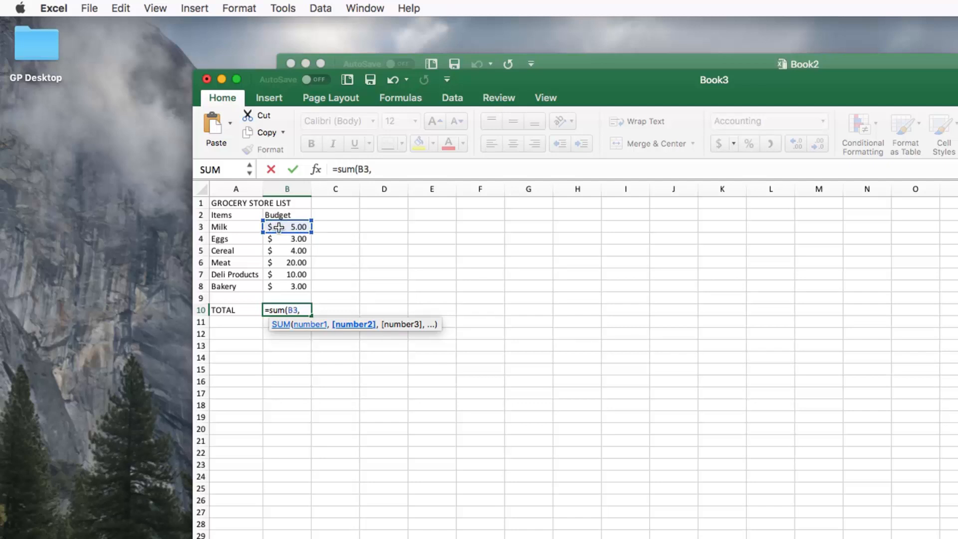
type("B4")
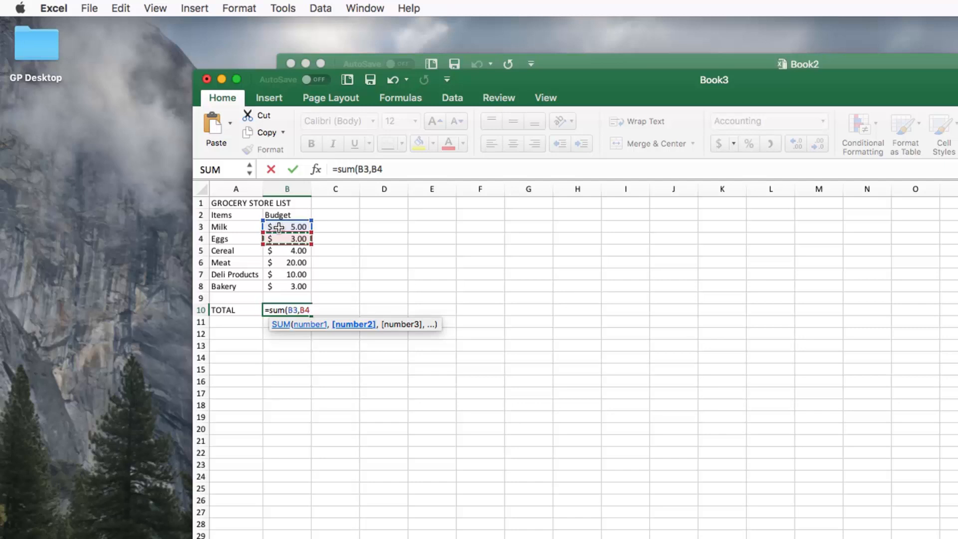
type(",")
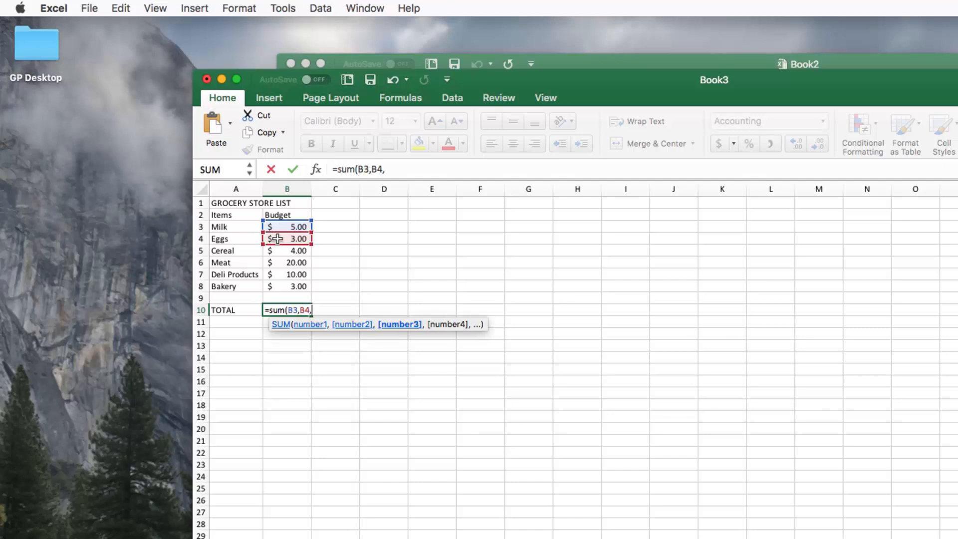
type("B5,")
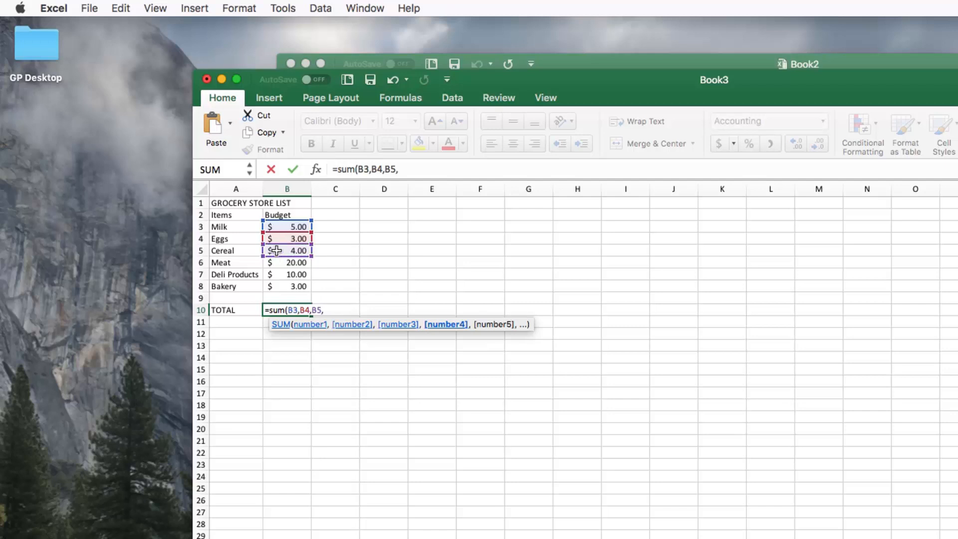
type("B6,")
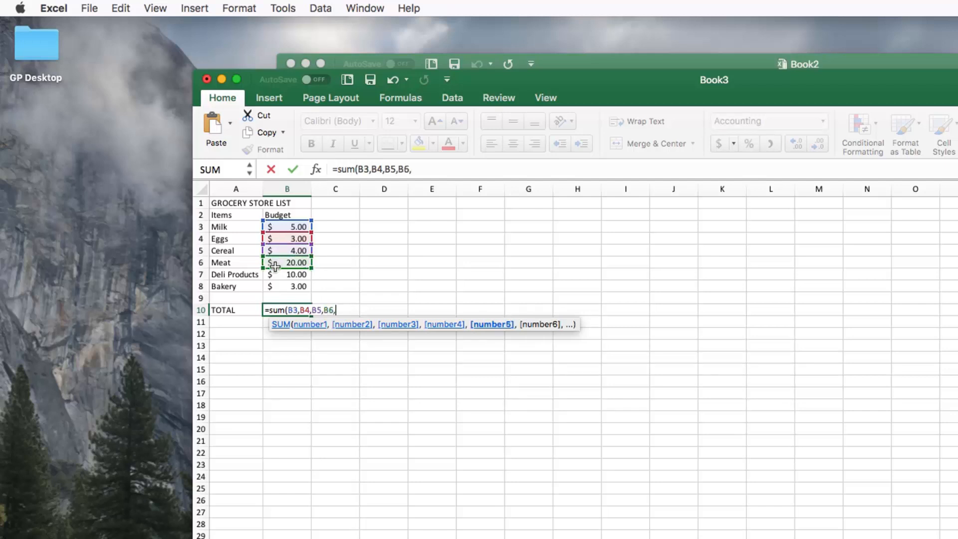
type("B7,")
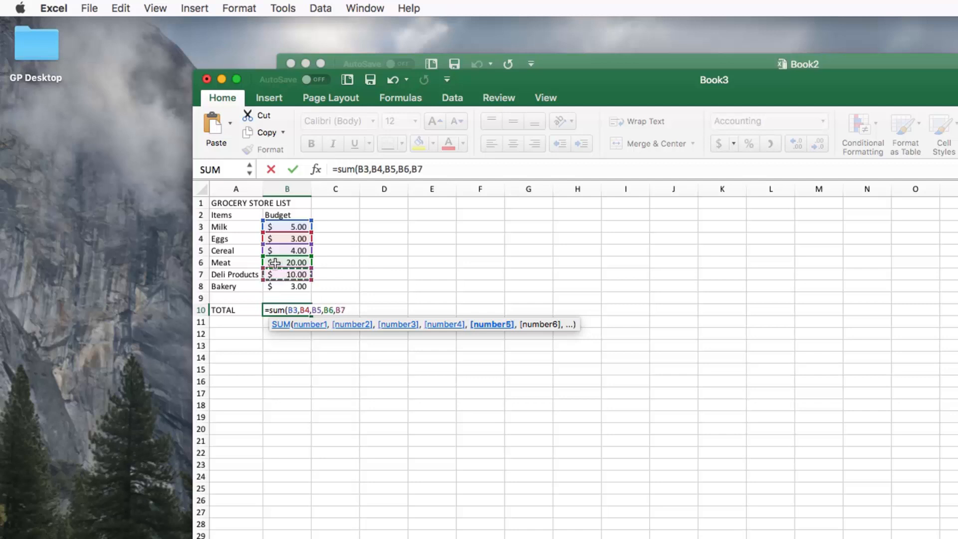
left_click(274, 284)
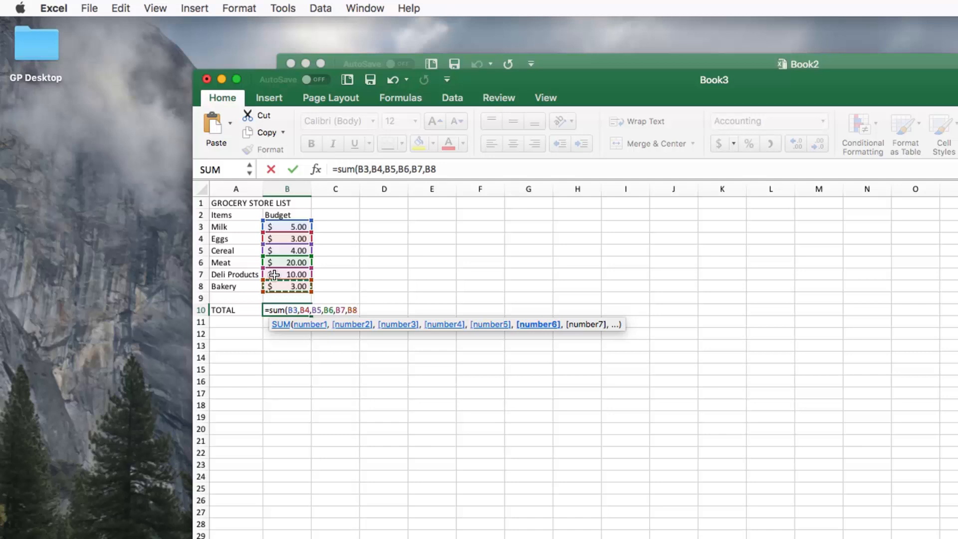
type(")")
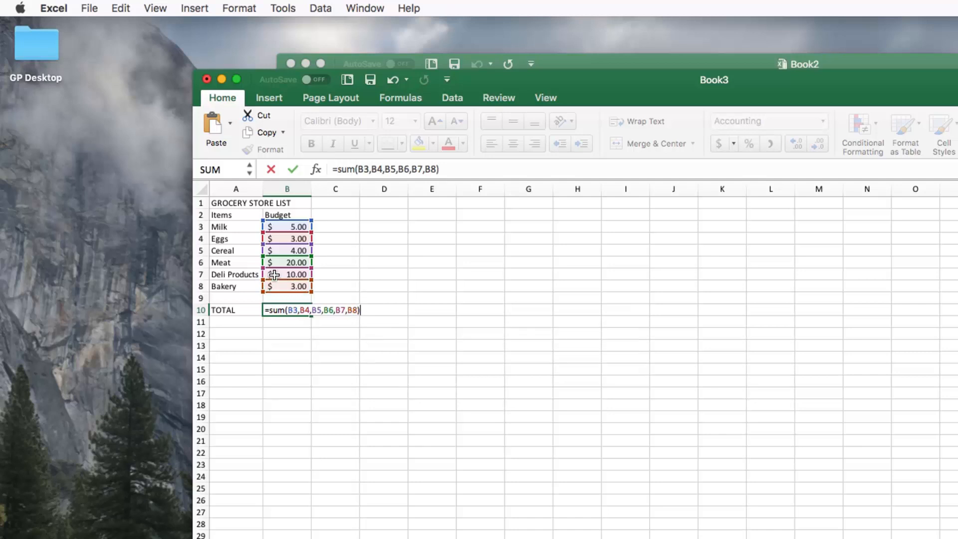
key("Return")
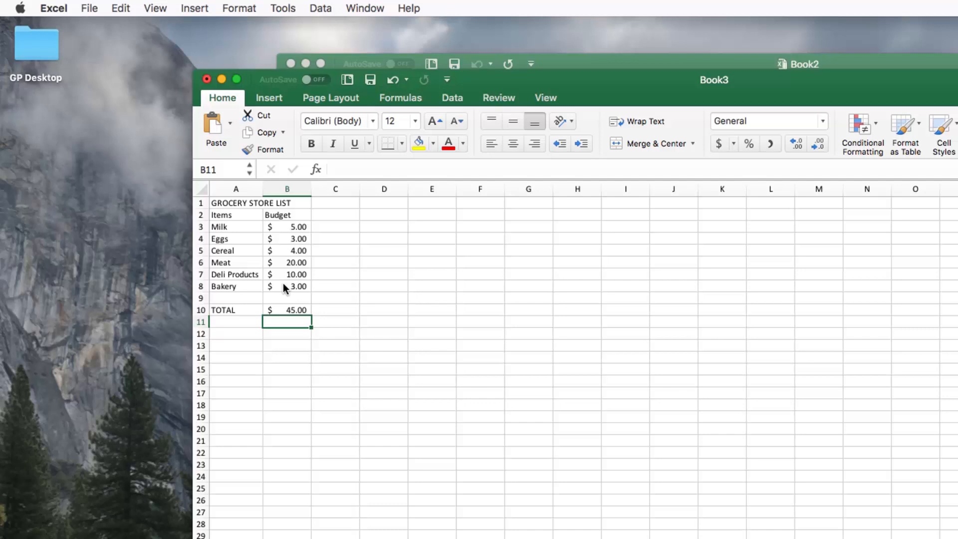
Bring the blank Book2 workbook to the front
left_click(575, 60)
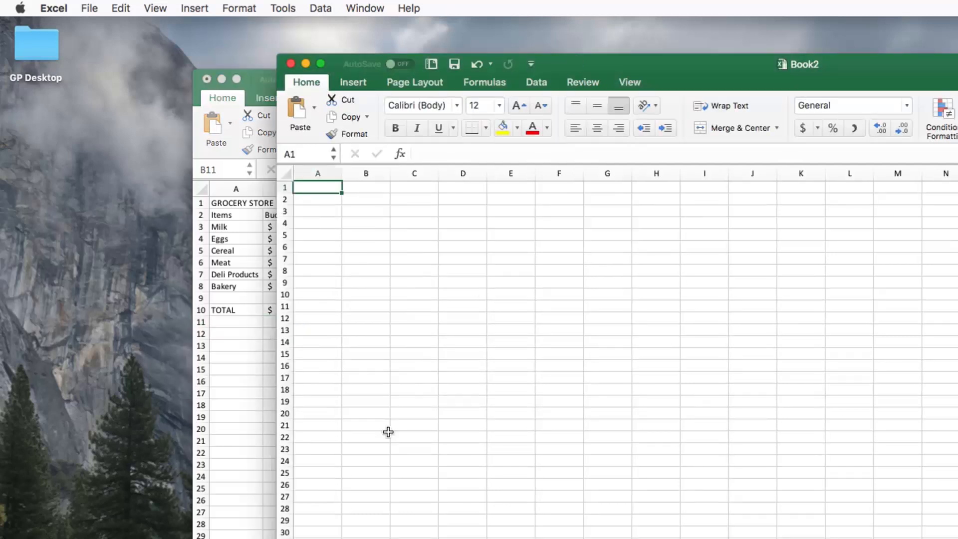
Select cell B10 in Book2 and bring the Book3 workbook with the grocery store list back to the front
left_click(365, 293)
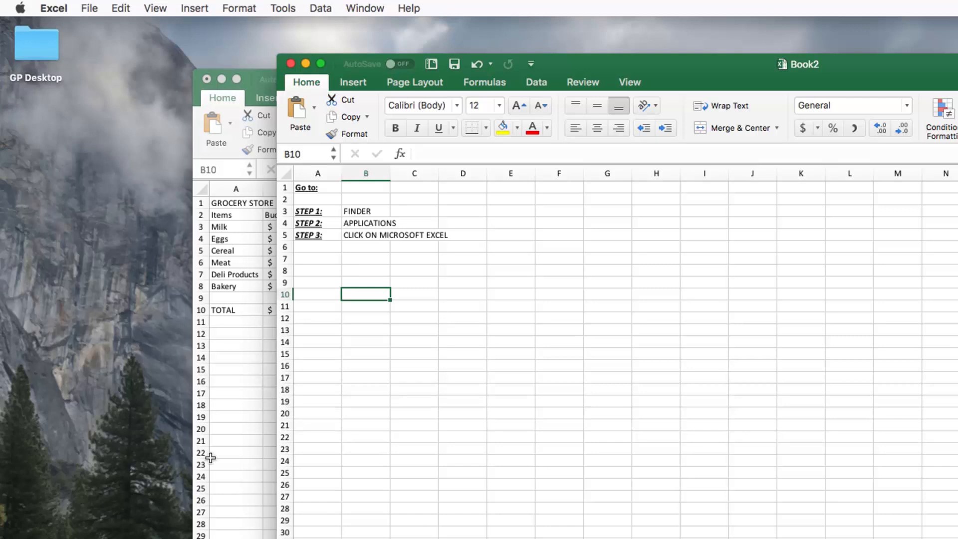
left_click(224, 444)
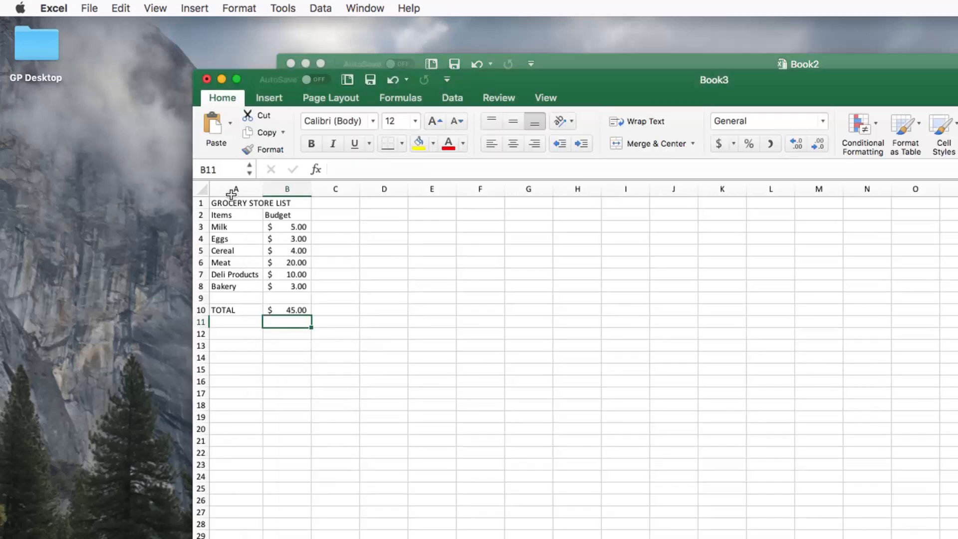
Review the grocery list cell by cell: the title, the Items and Budget headers, the budget amounts and the TOTAL formula in B10
left_click(220, 198)
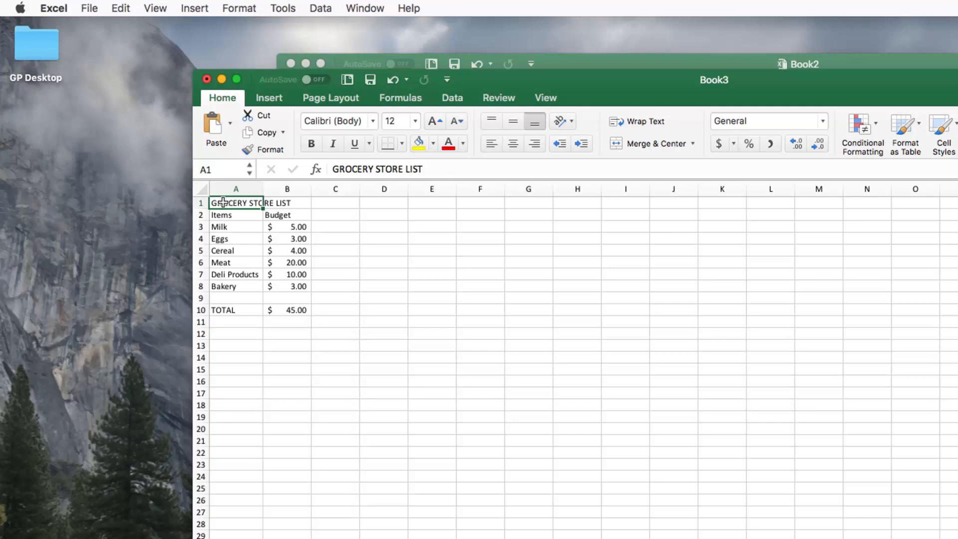
key("Down")
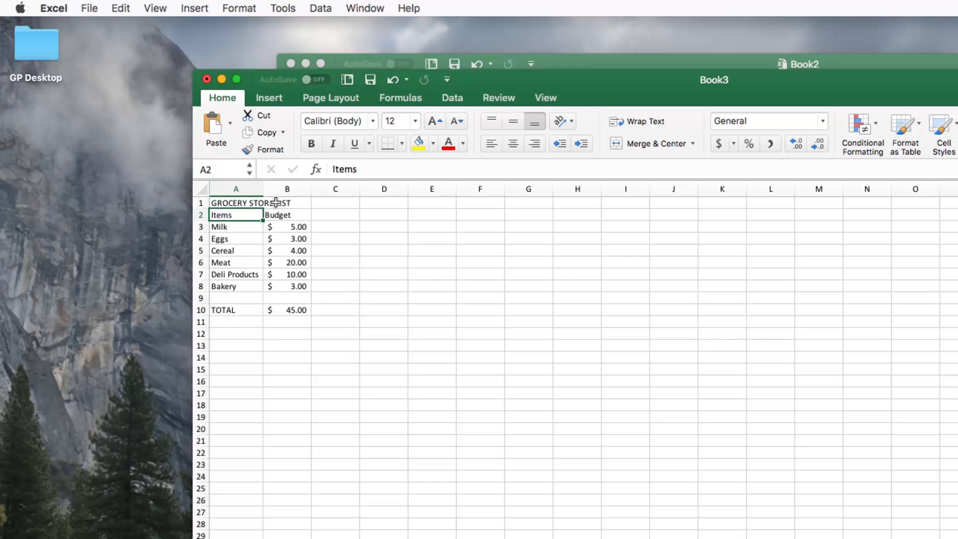
key("Right")
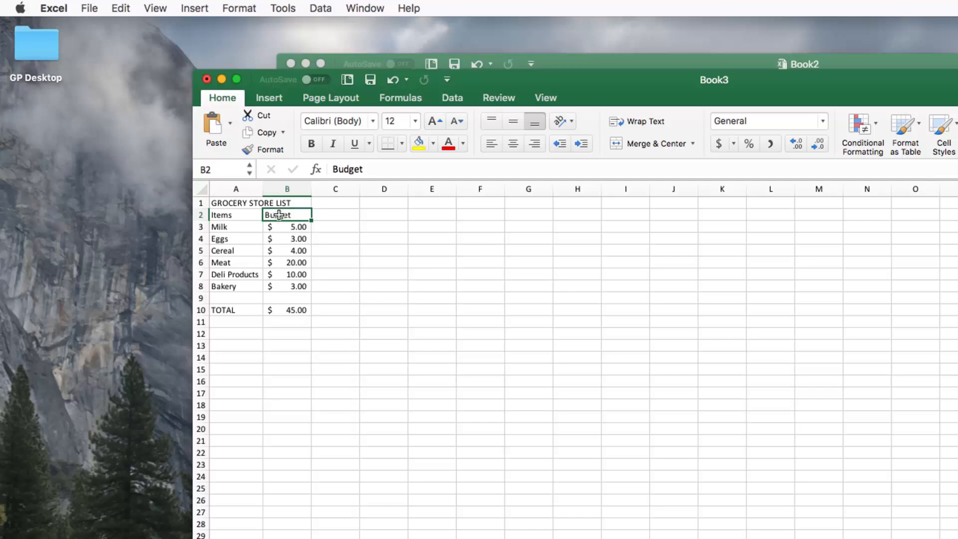
key("Down")
key("Down")
key("Down")
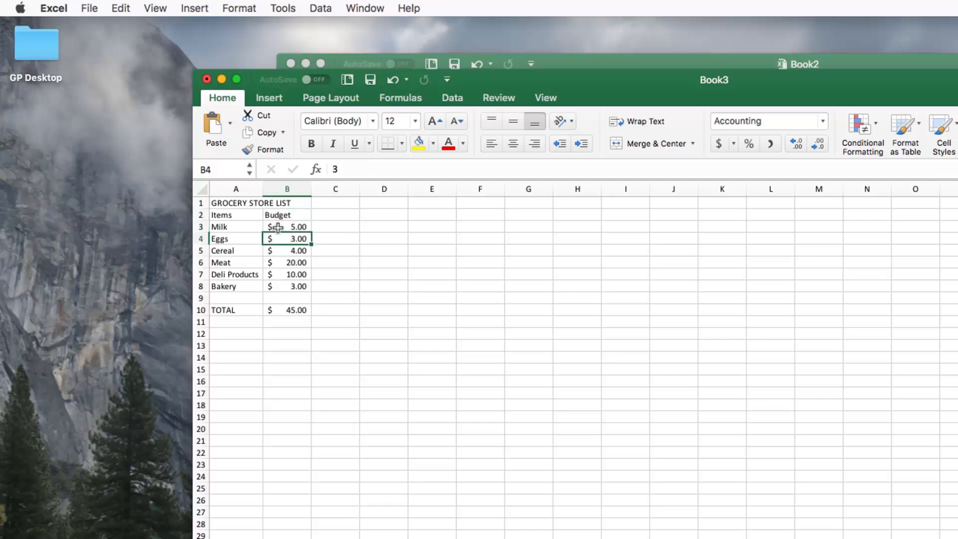
key("Down")
key("Down")
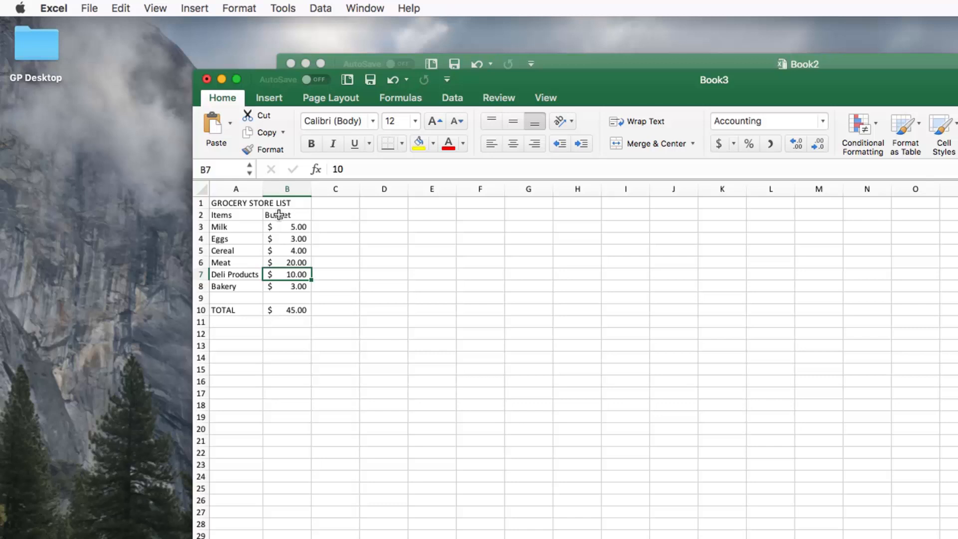
left_click(233, 308)
left_click(280, 304)
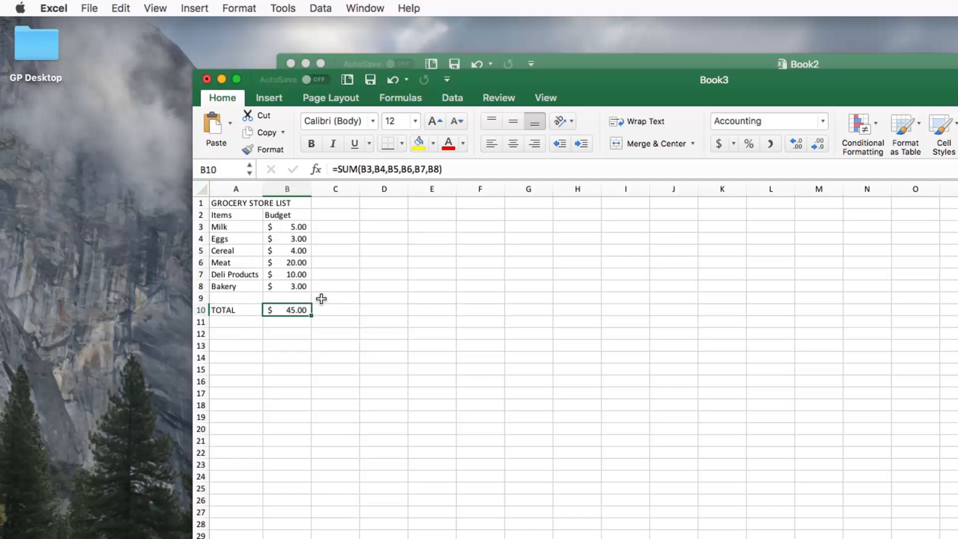
key("Right")
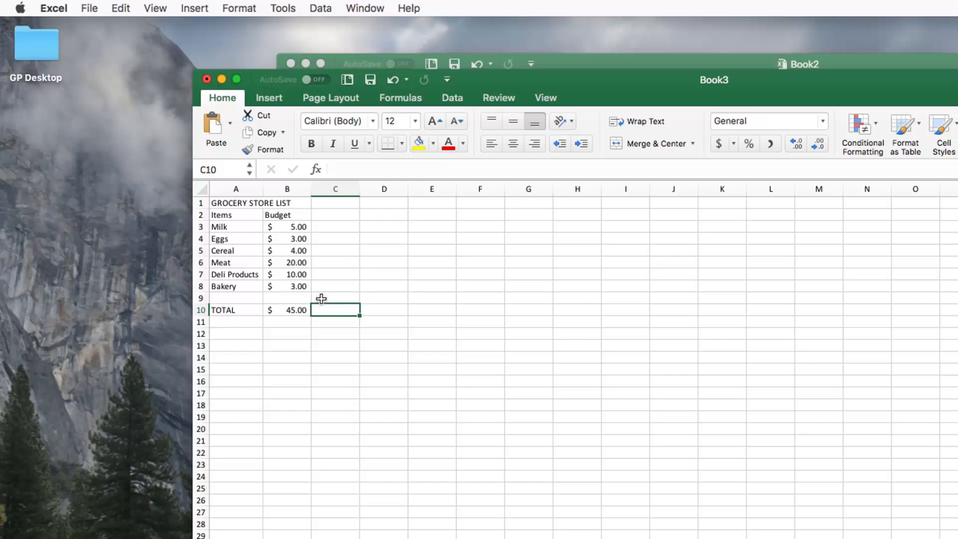